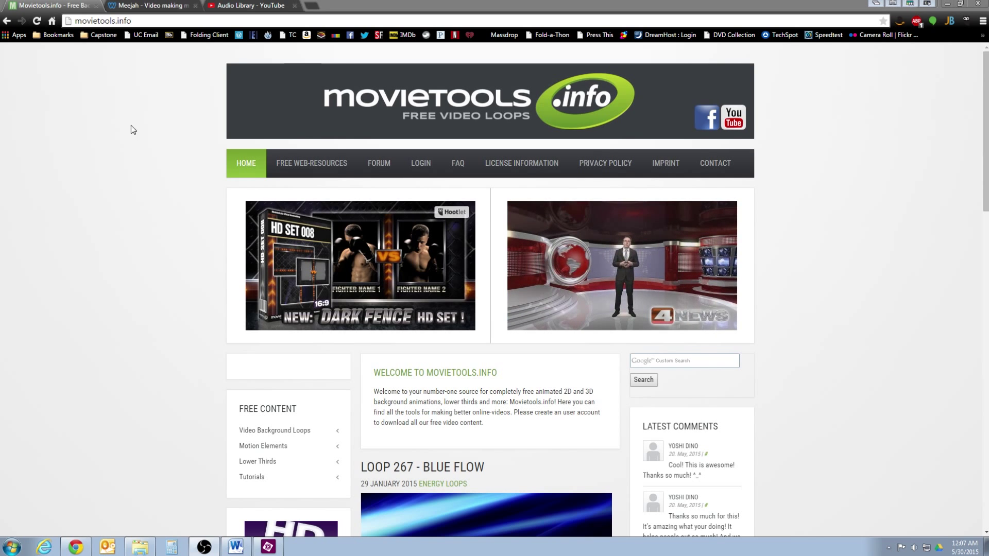
Step: Open a new browser tab and load the Google home page
left_click(95, 21)
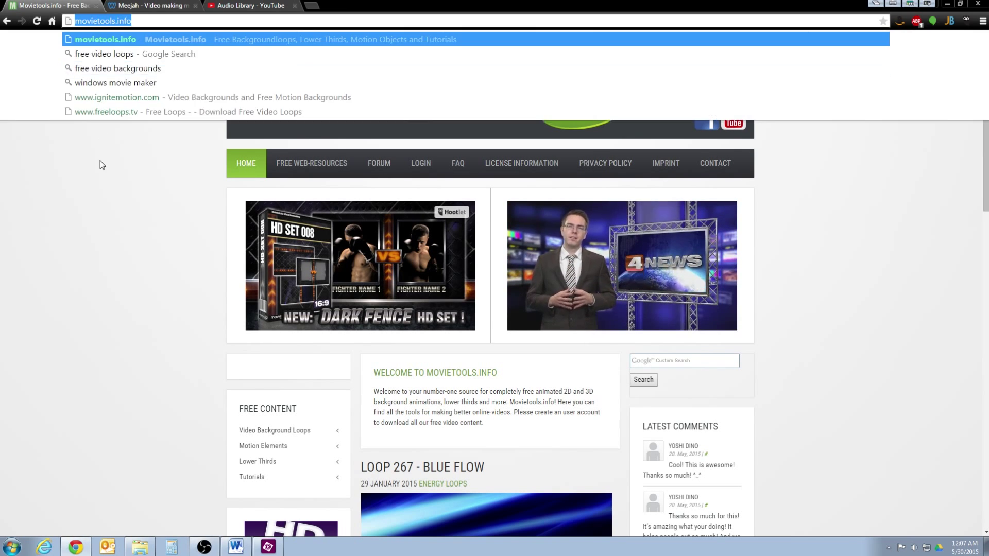
left_click(110, 292)
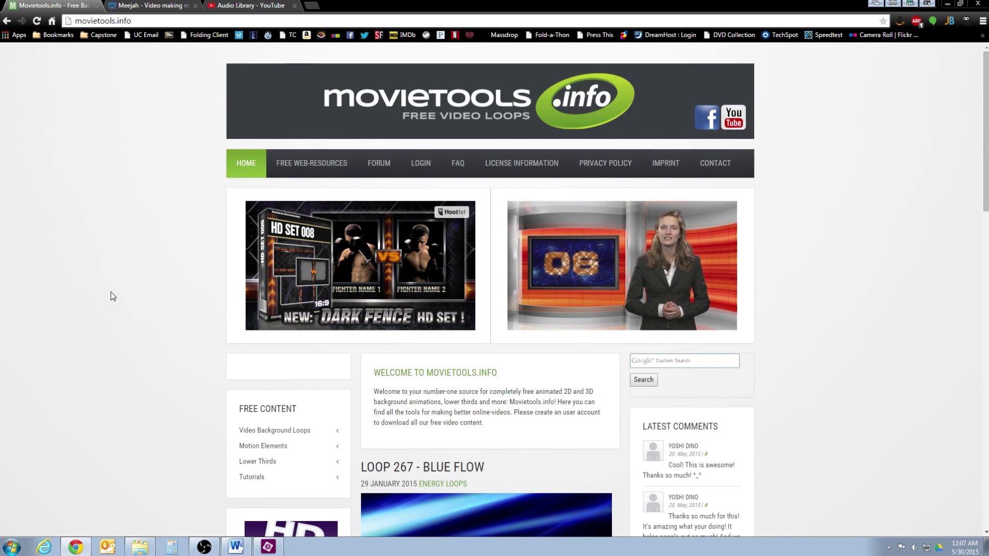
left_click(311, 6)
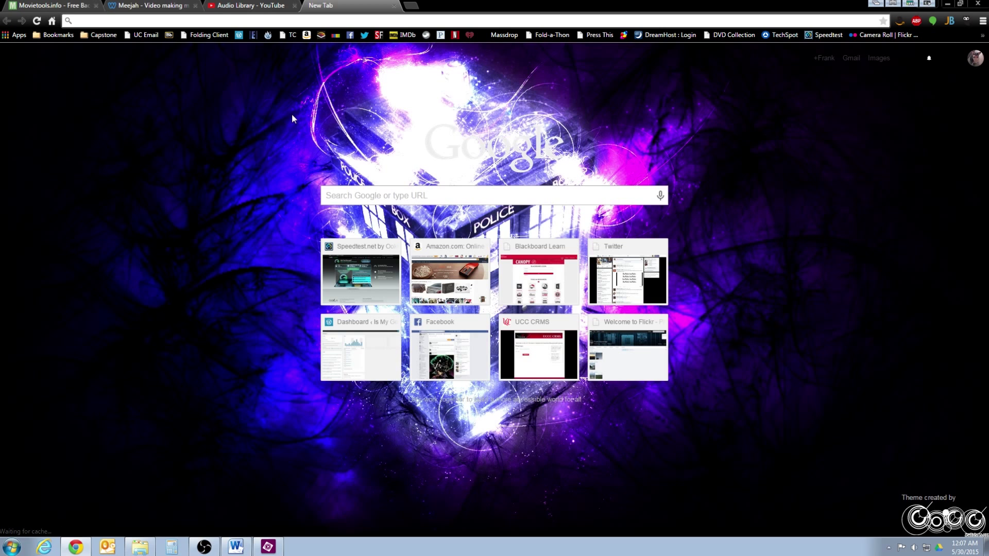
type("goog")
key("Return")
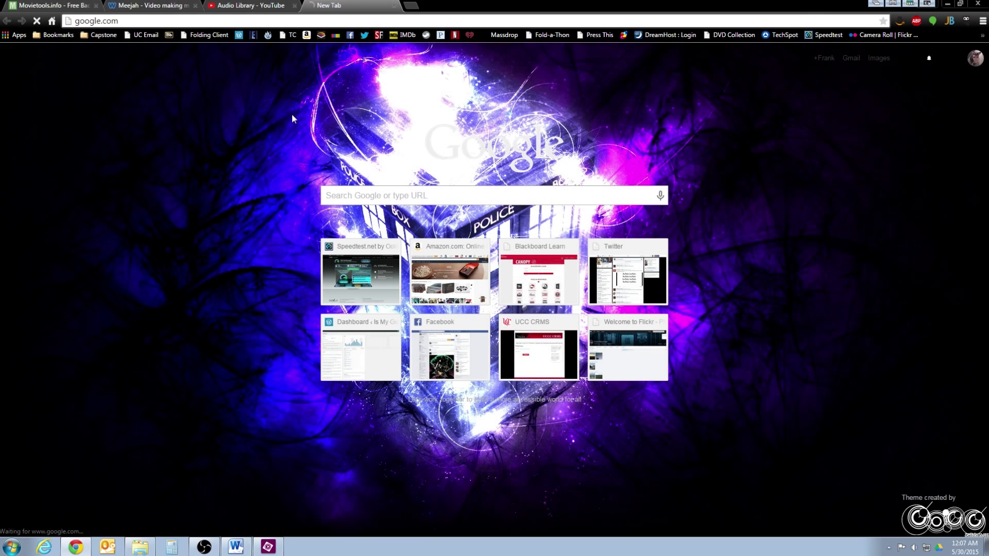
Step: Search Google for 'royalty free video loops' and open the Partners In Rhyme result
type("royalty free video loops")
key("Return")
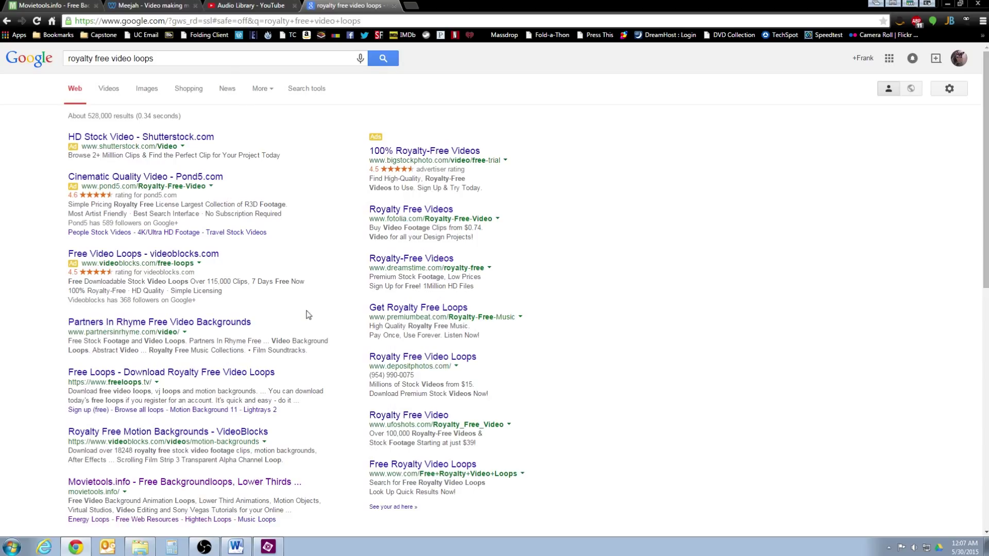
scroll(308, 407, "down", 2)
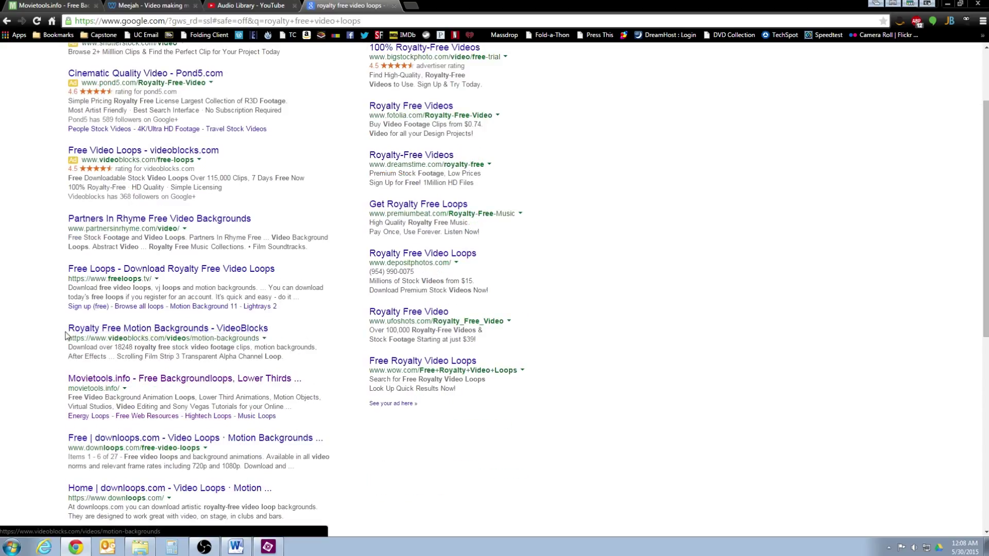
left_click(135, 221)
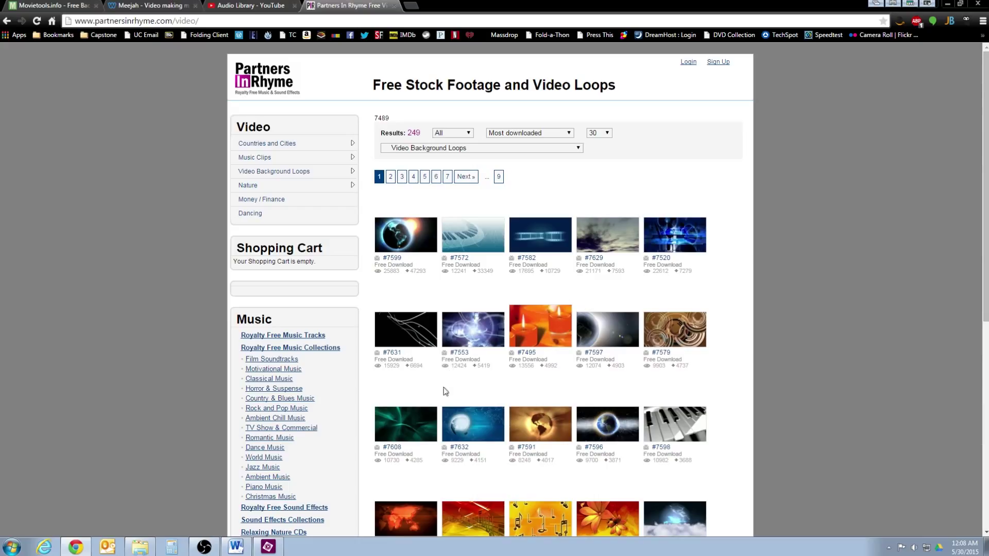
Step: Scroll through the Partners In Rhyme loop thumbnails, then return to the movietools.info tab
scroll(448, 391, "down", 2)
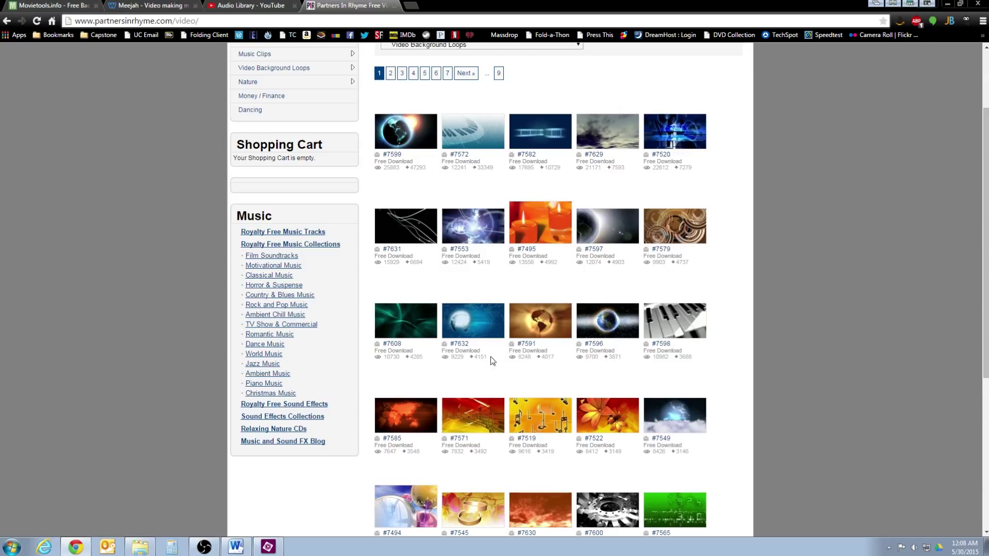
scroll(498, 358, "down", 2)
scroll(499, 358, "down", 2)
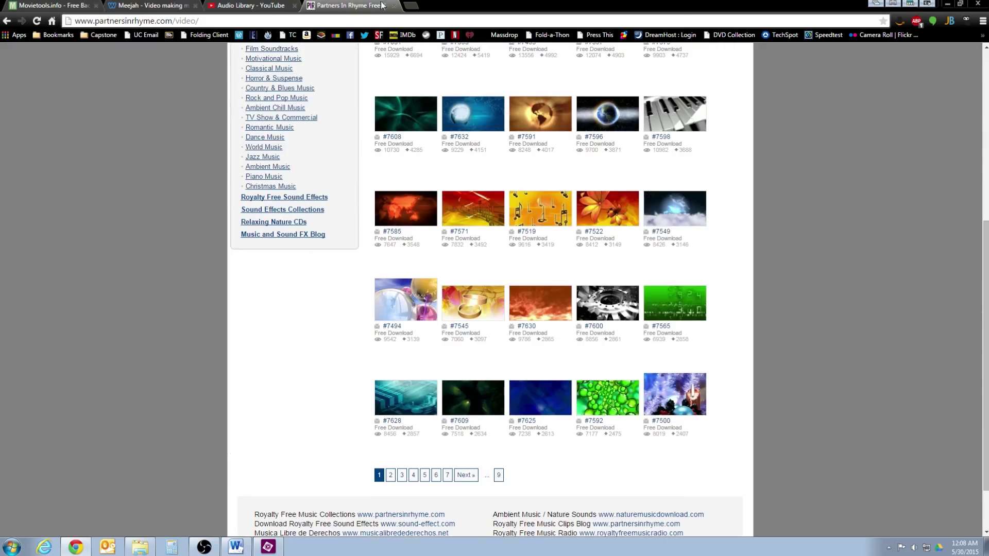
left_click(51, 5)
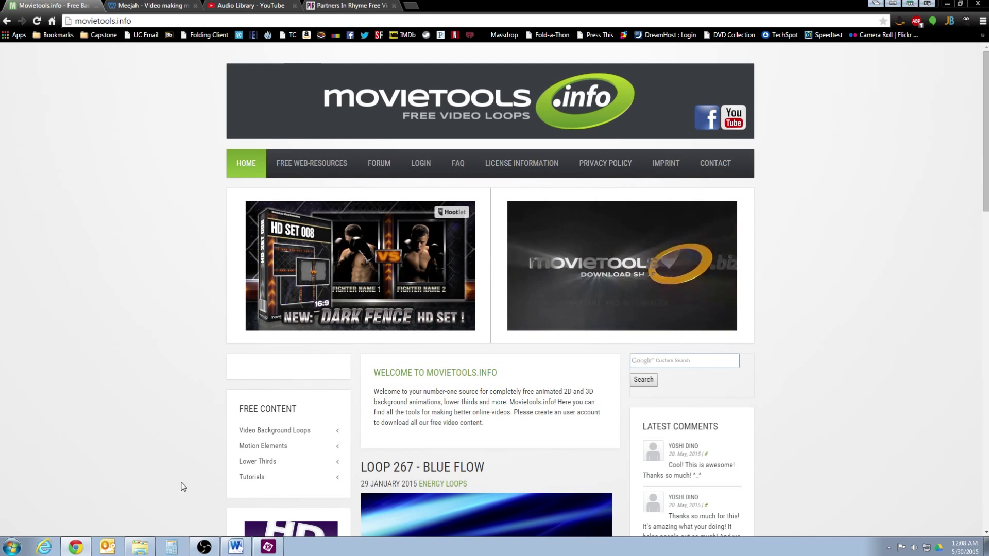
Step: Expand the background loop categories and preview Loop 262 - Green Waves full screen
scroll(265, 228, "down", 4)
left_click(266, 226)
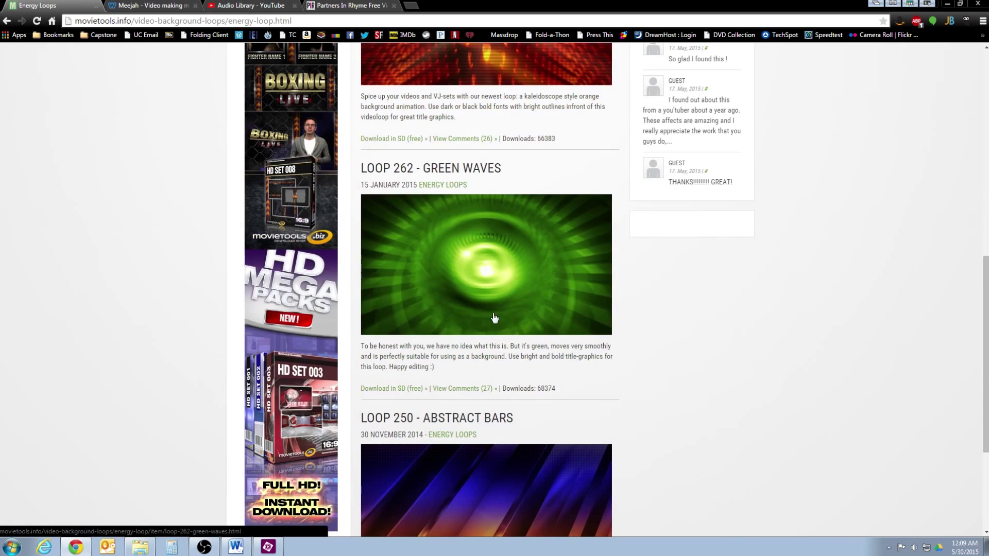
left_click(418, 341)
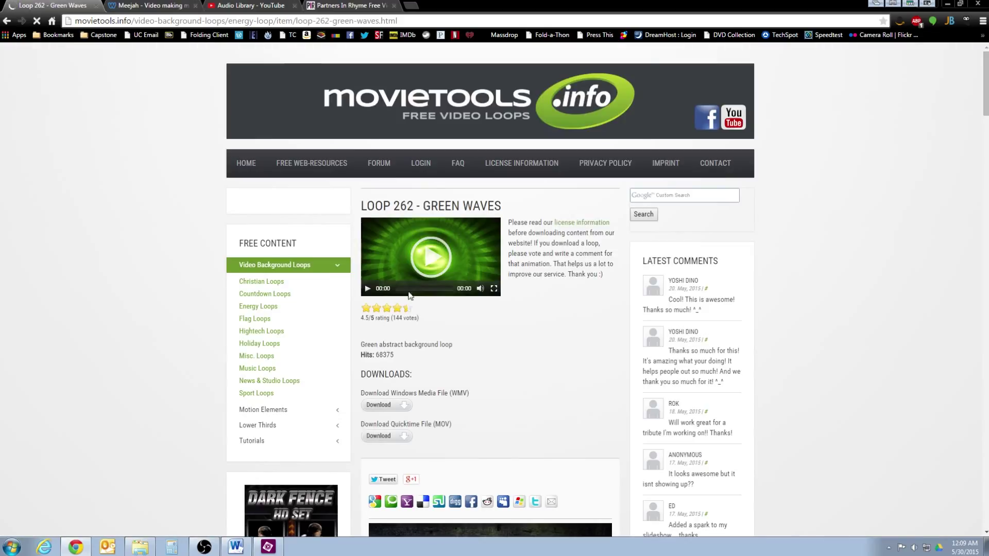
left_click(432, 257)
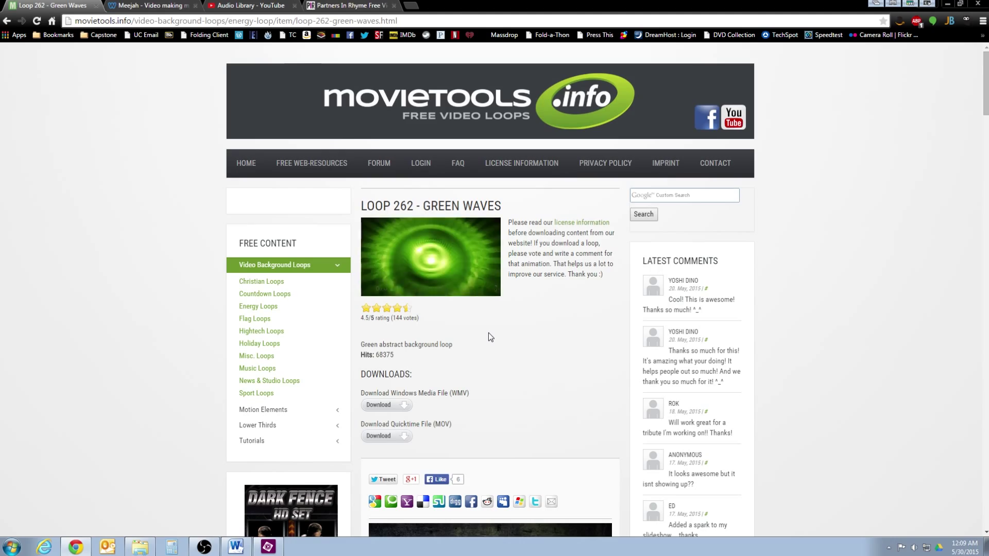
left_click(494, 288)
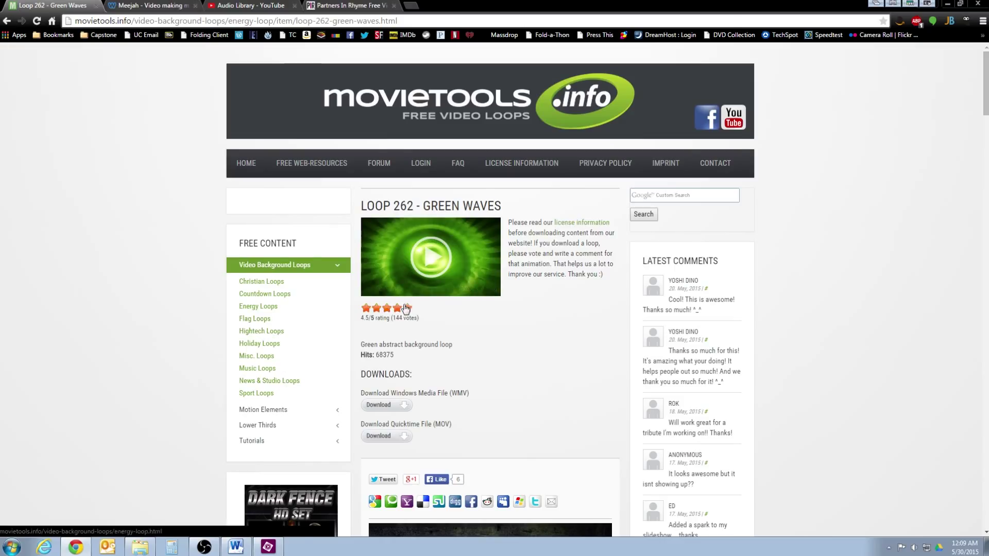
Step: Search the movietools site for 132
left_click(666, 195)
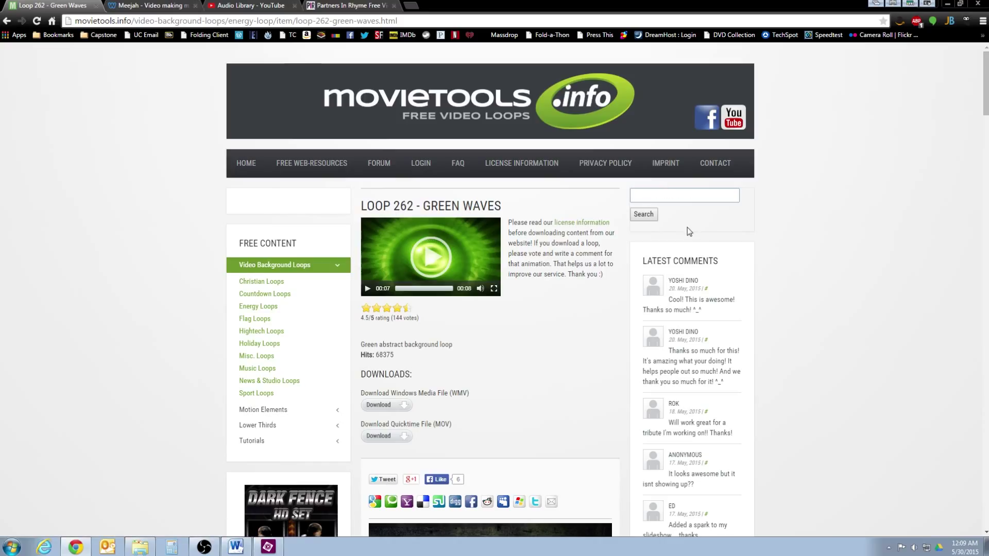
type("132")
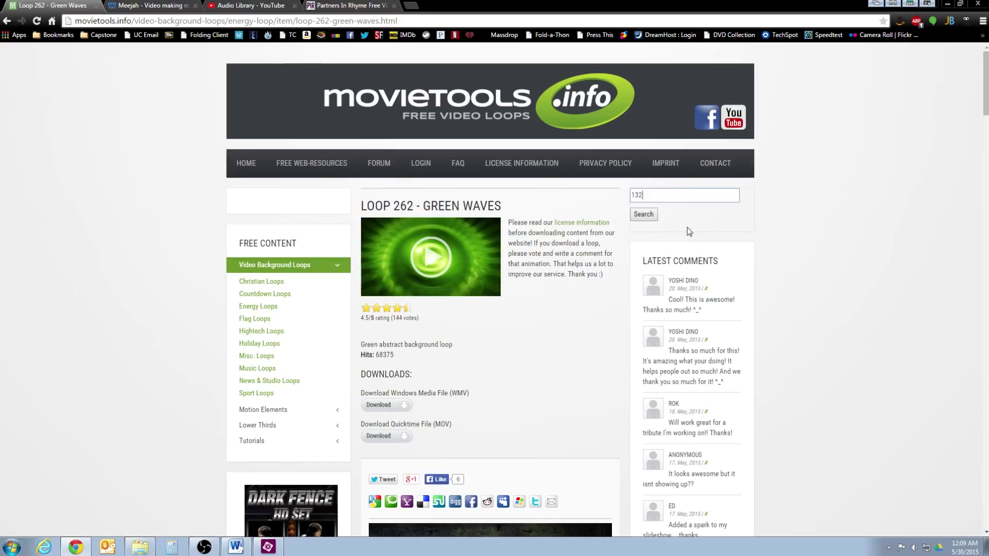
key("Return")
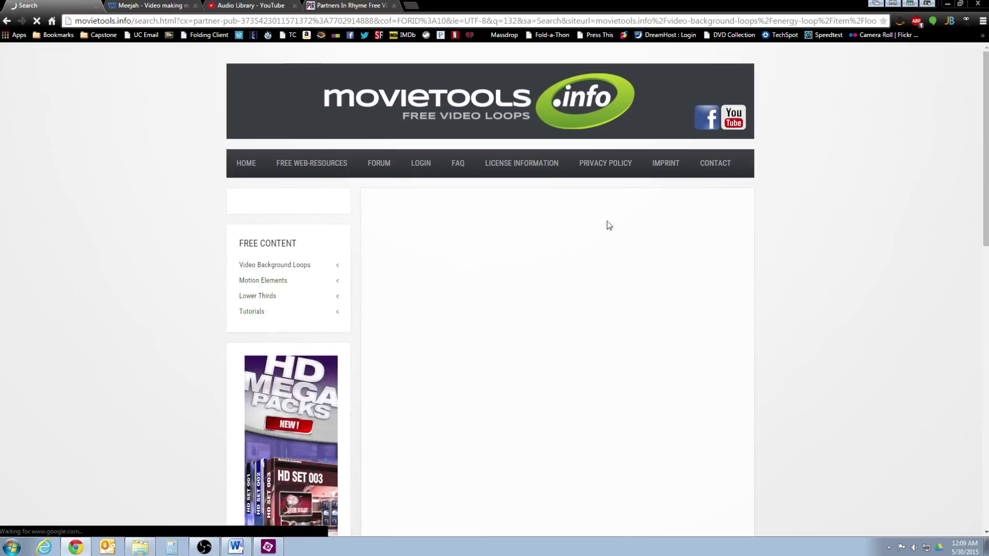
Step: Open Loop 132 - LED Lights, watch it full screen, and start its WMV download
left_click(410, 238)
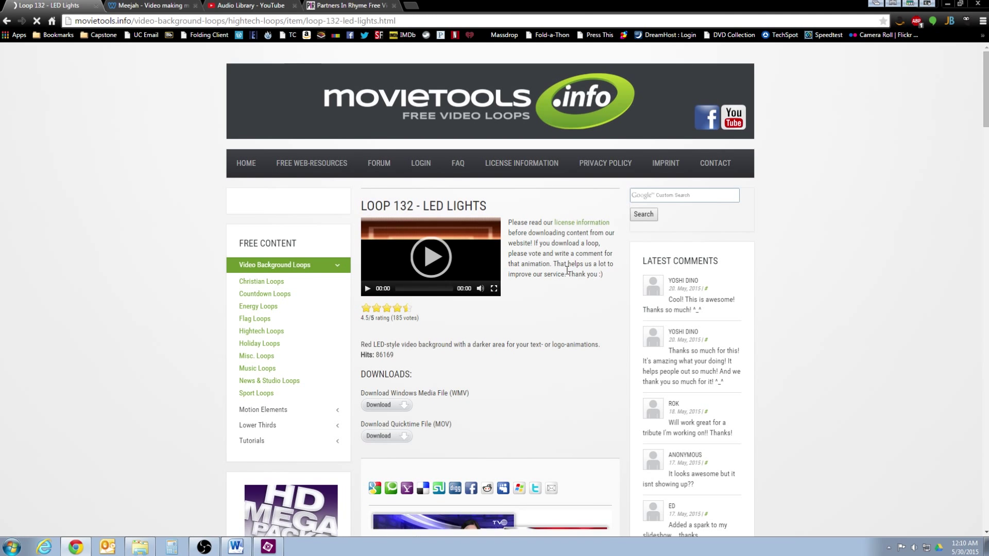
left_click(431, 249)
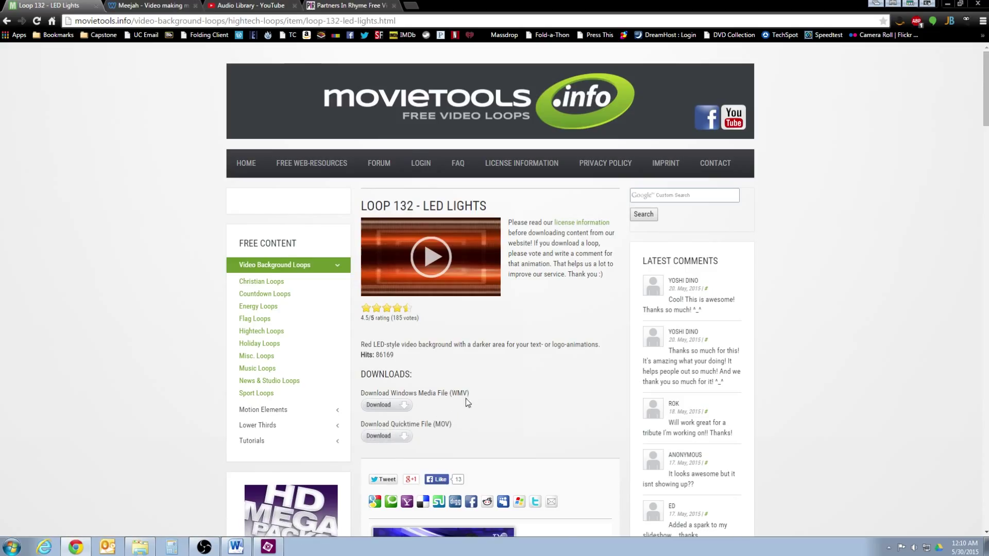
scroll(540, 360, "down", 4)
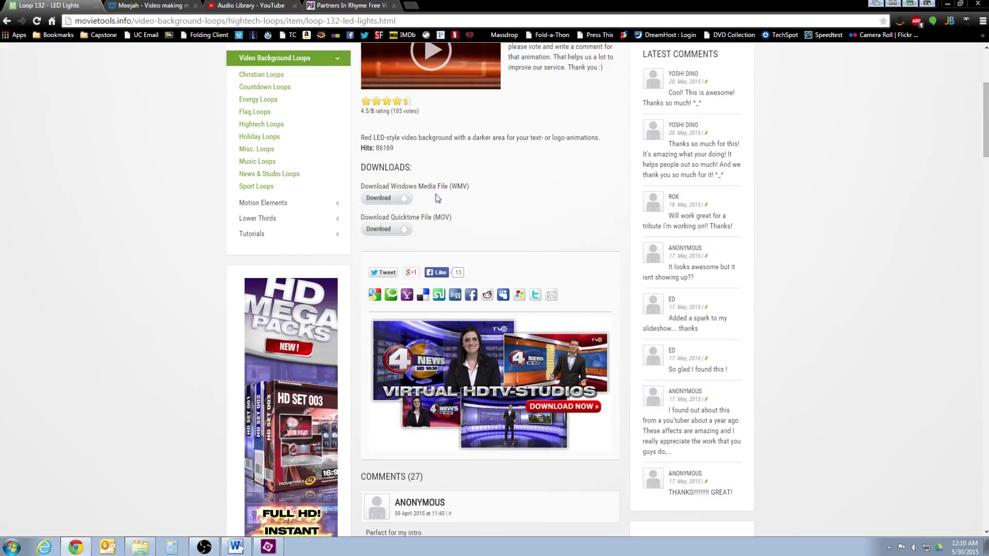
left_click_drag(456, 184, 469, 184)
left_click(391, 200)
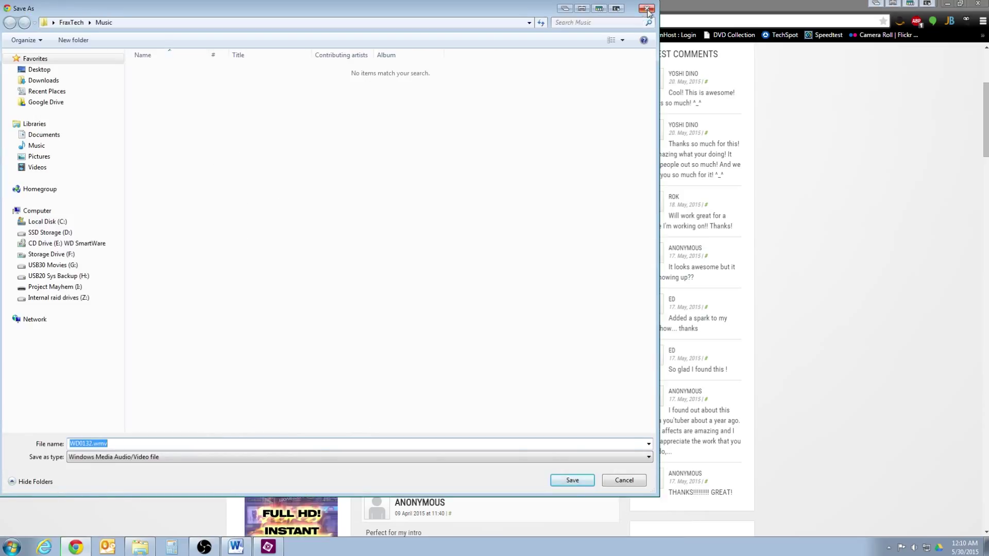
Step: Cancel the WD0132.wmv save window and switch to the Meejah site tab
left_click(643, 10)
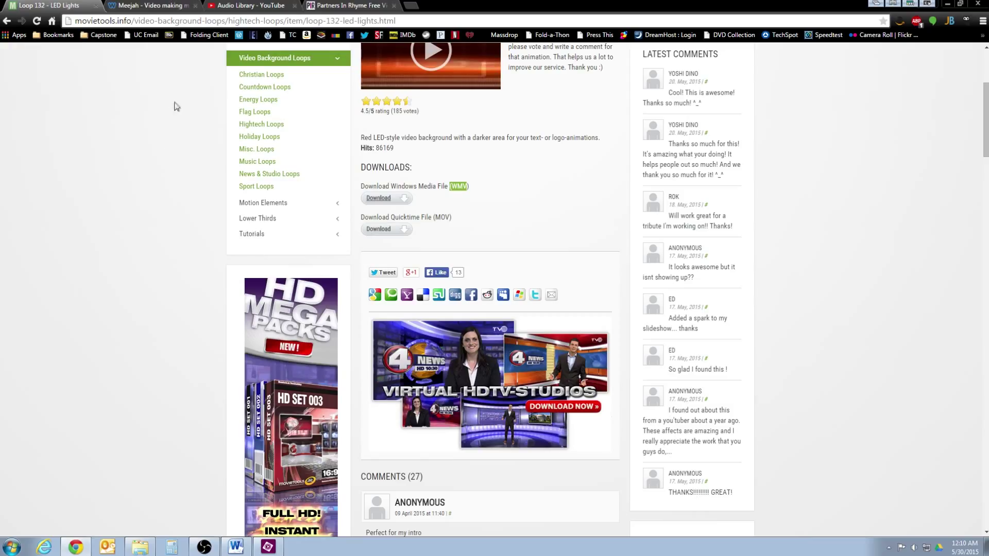
left_click(143, 7)
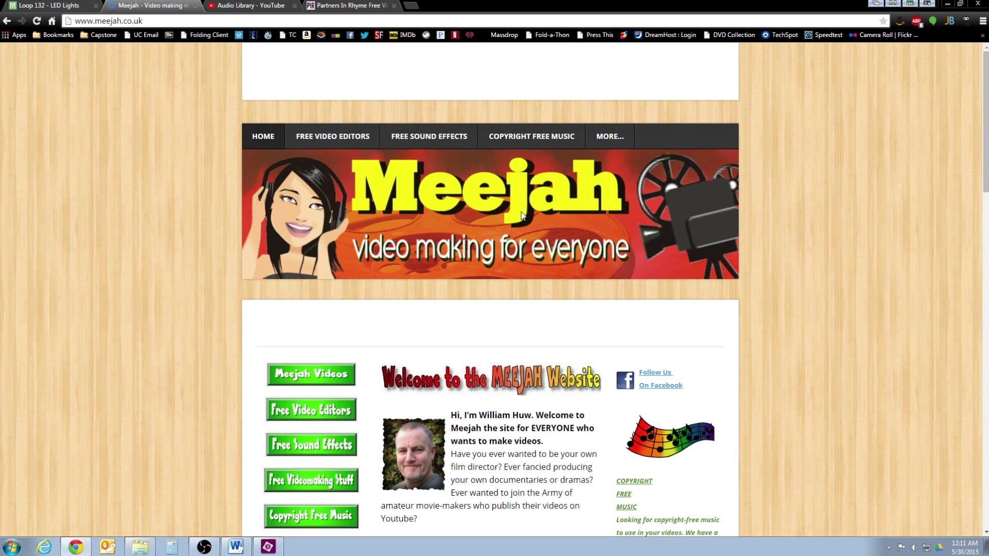
Step: Scroll the Meejah homepage and open the Copyright Free Music track list
scroll(521, 215, "down", 4)
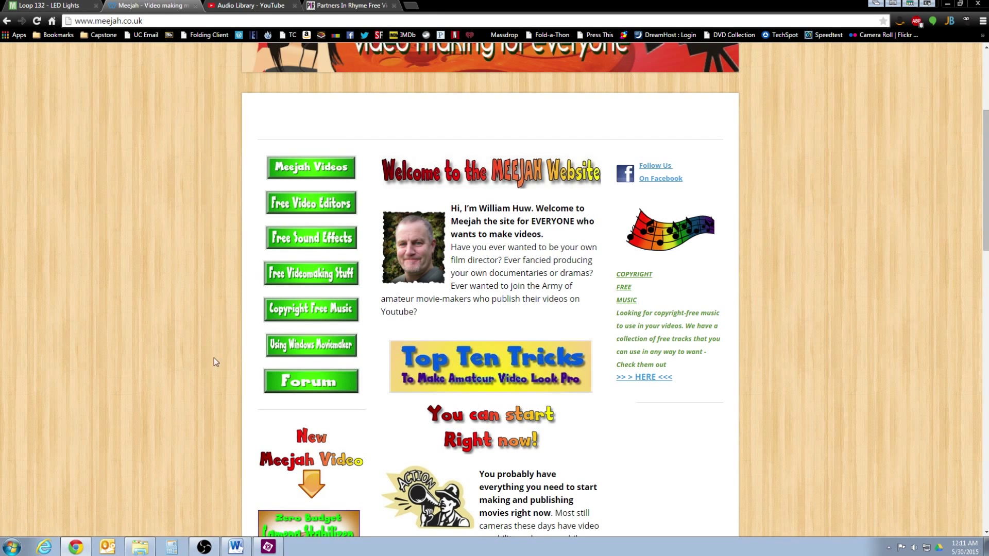
scroll(213, 363, "down", 15)
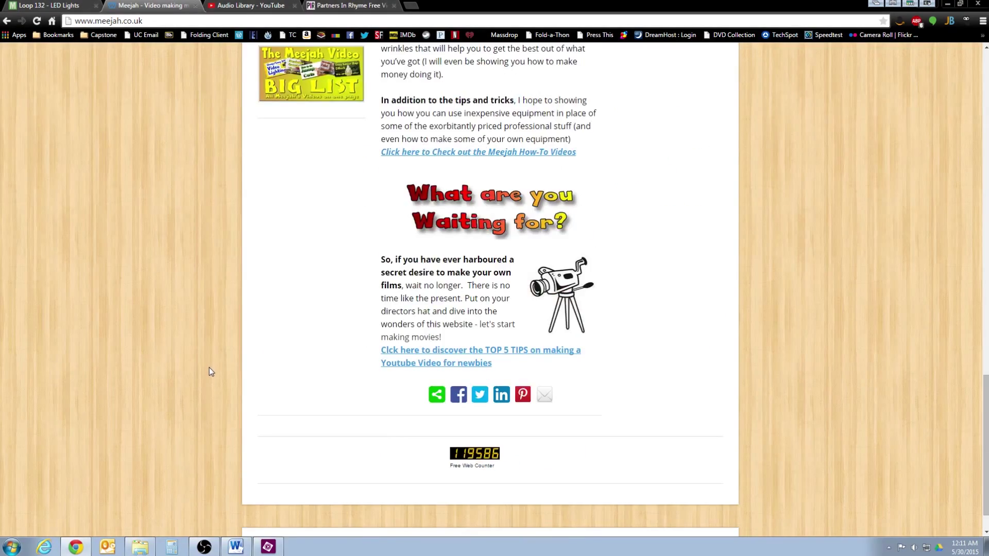
scroll(209, 367, "up", 15)
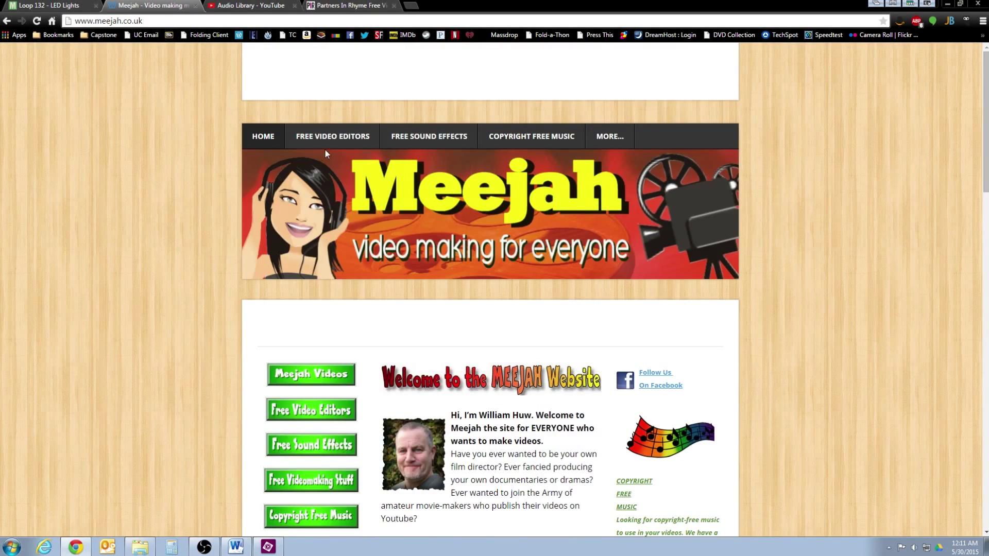
left_click(552, 137)
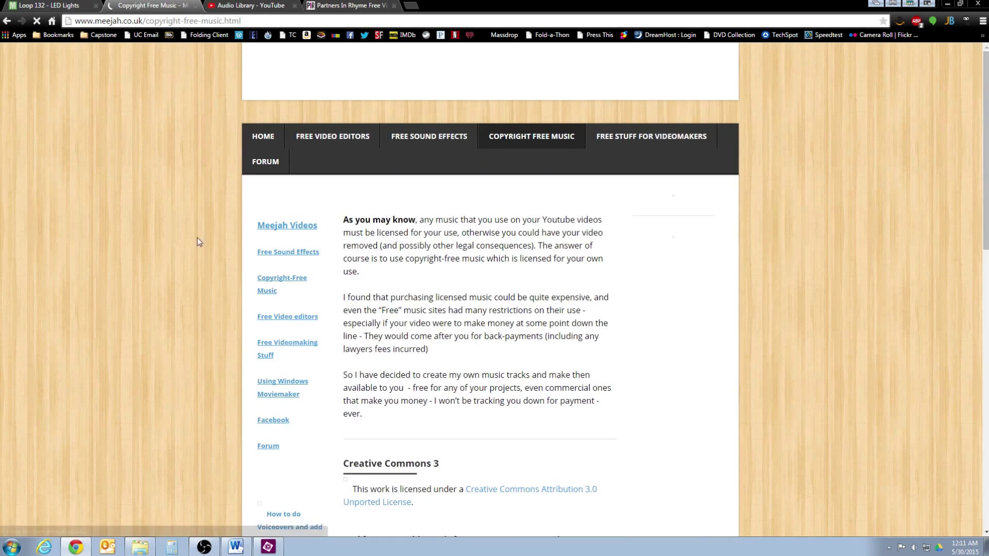
scroll(202, 214, "down", 14)
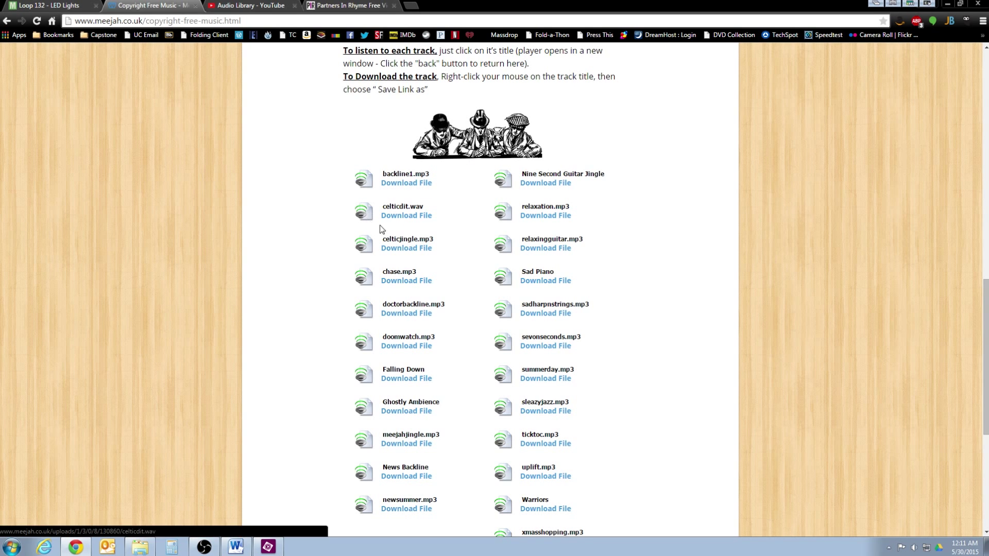
Step: Start saving celticdit.wav via Save Link As, then cancel the dialog
right_click(391, 216)
left_click(486, 227)
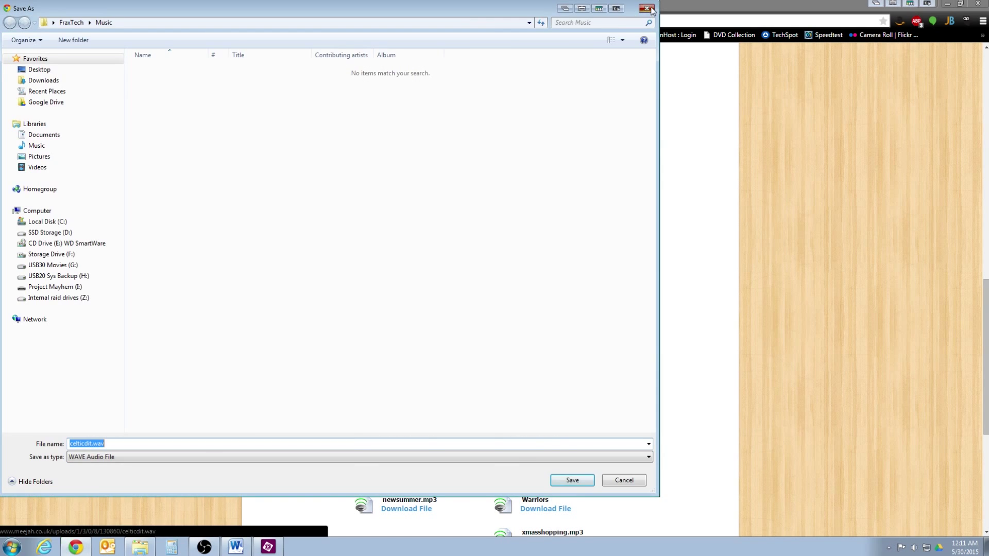
left_click(647, 9)
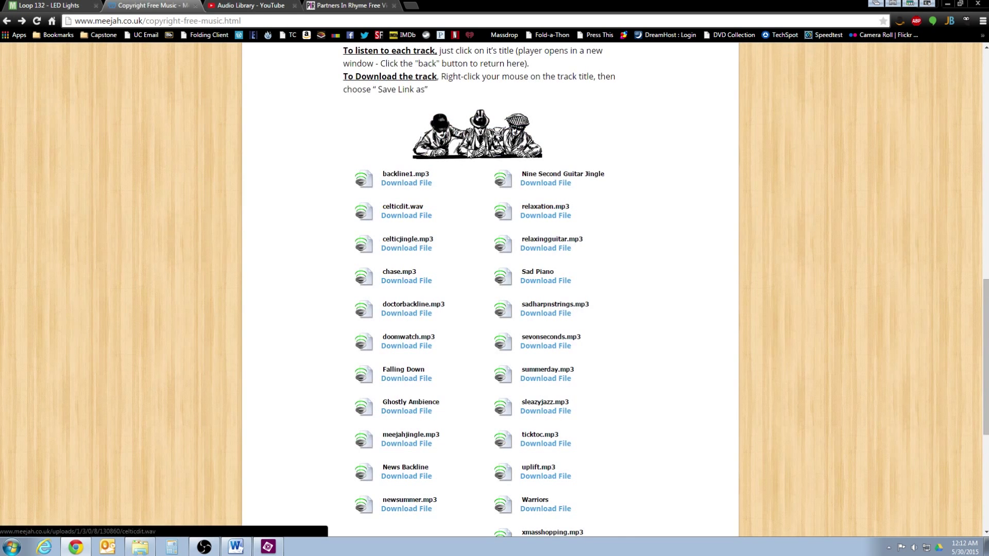
right_click(400, 187)
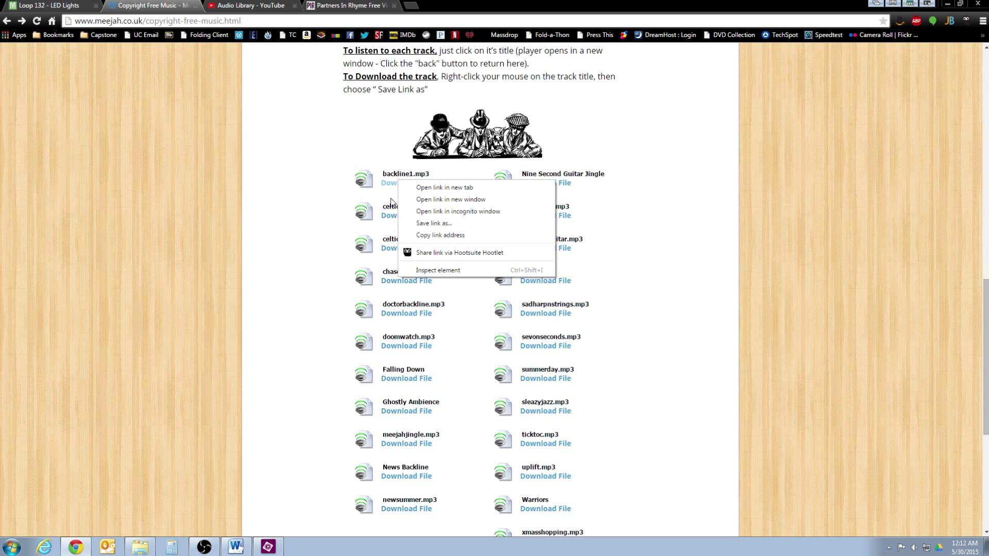
left_click(432, 225)
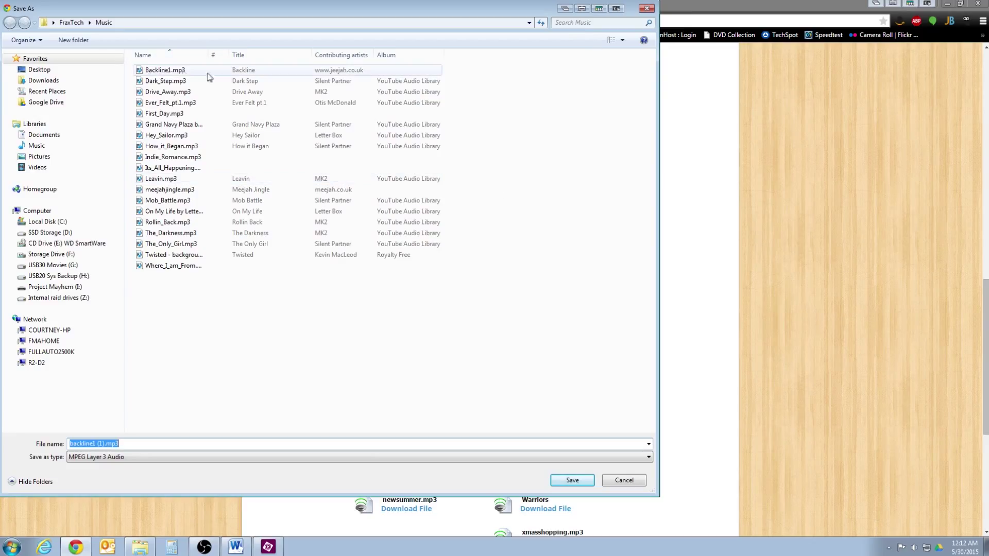
left_click(646, 9)
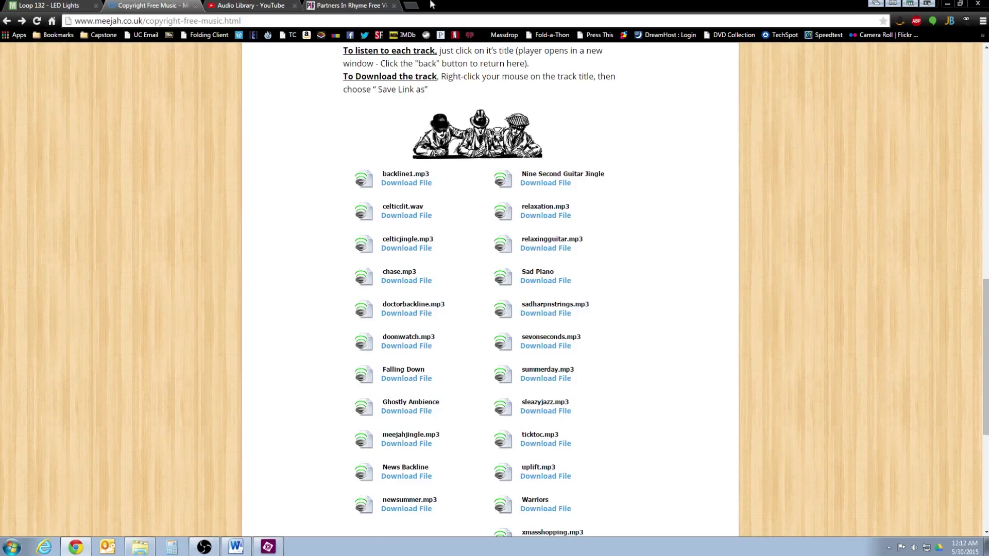
left_click(344, 7)
Step: Google 'copyright free music', then return to the YouTube Audio Library tab
left_click(310, 21)
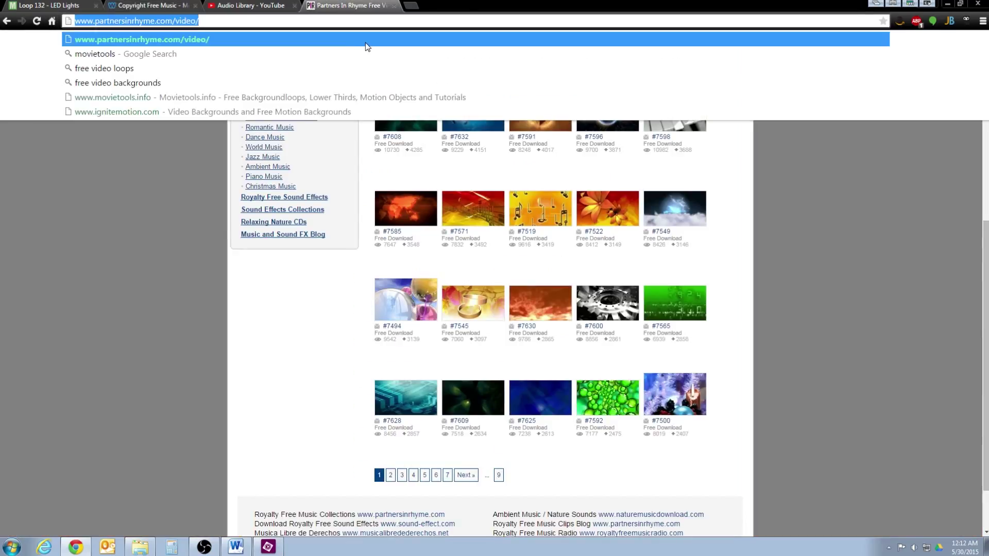
type("copyright")
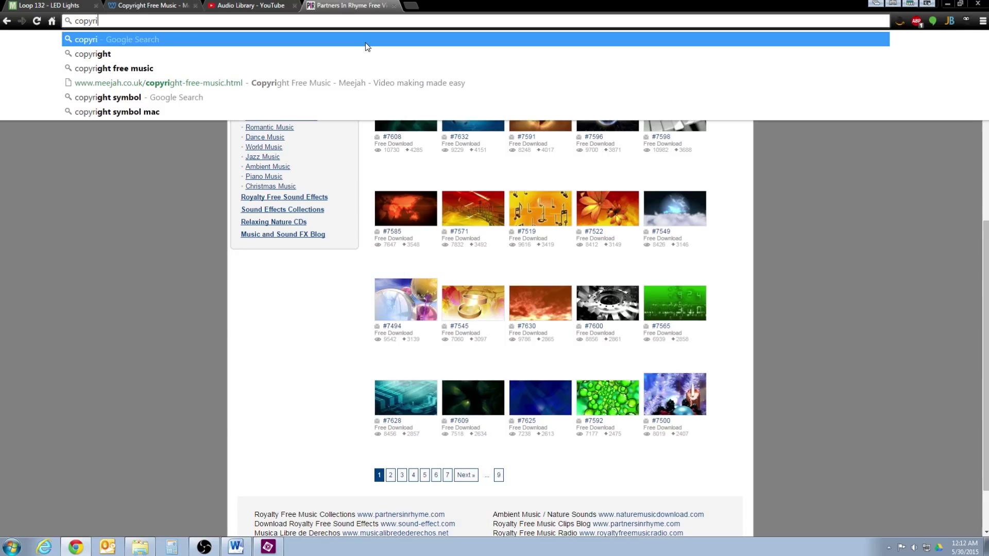
key("Down")
key("Return")
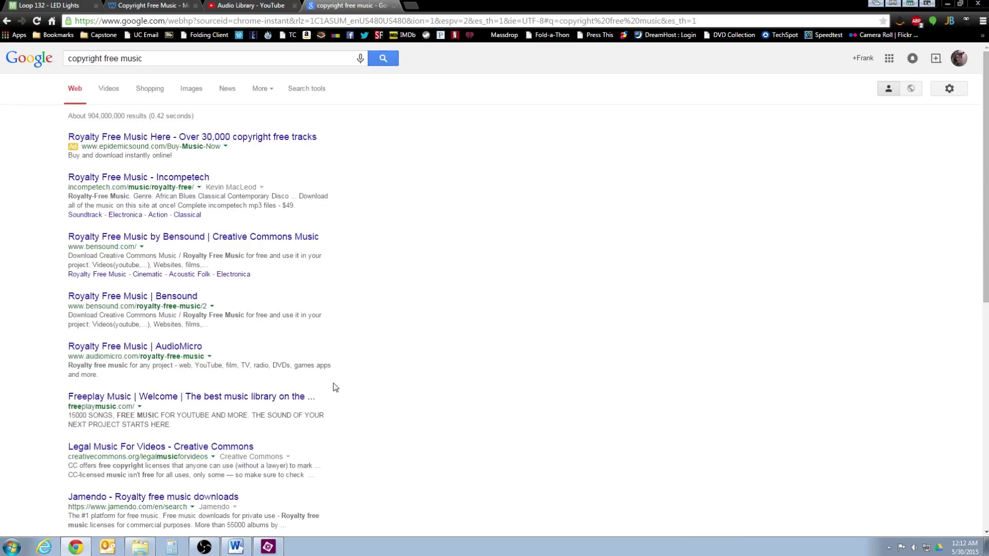
left_click(172, 497)
left_click(244, 7)
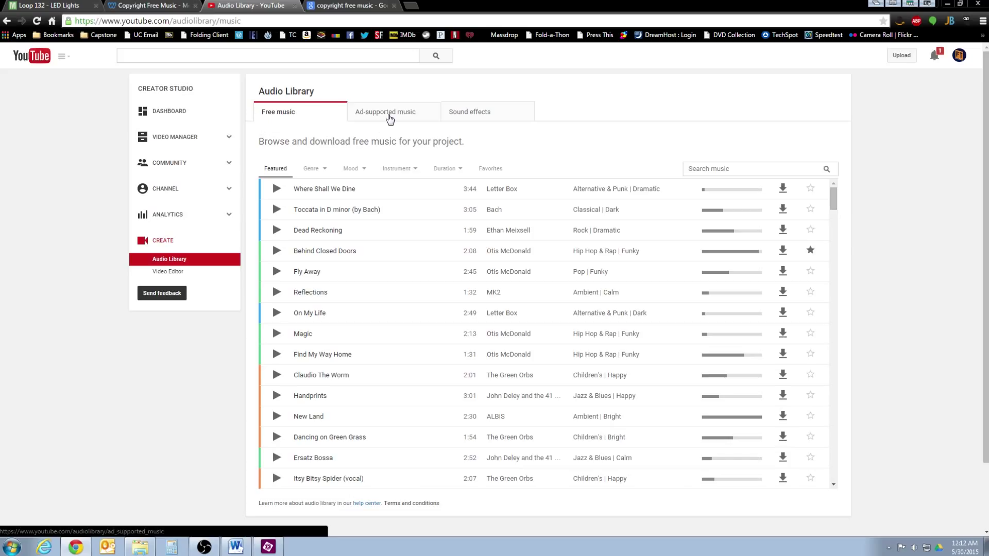
Step: View the ad-supported music, then preview Gunfire and another sound effect
left_click(389, 118)
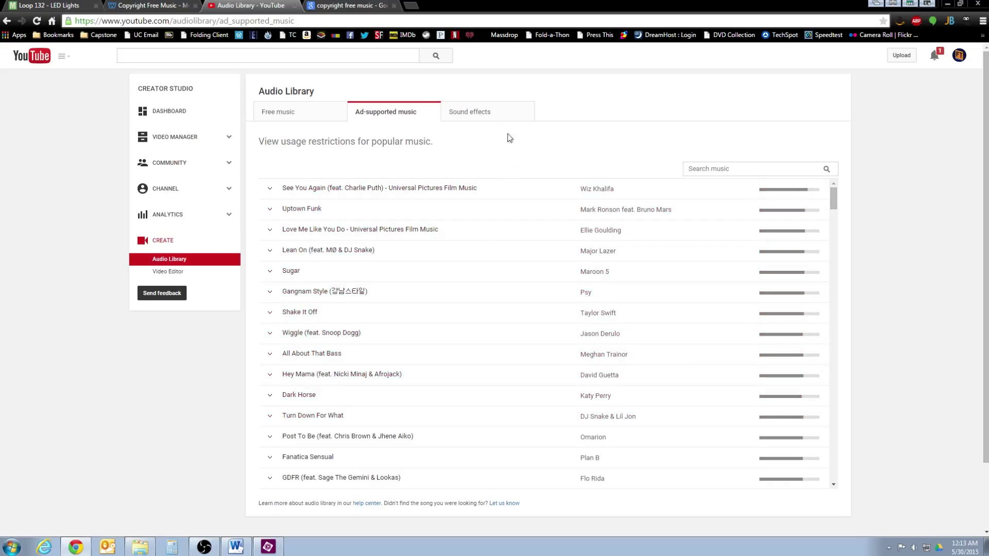
left_click(484, 114)
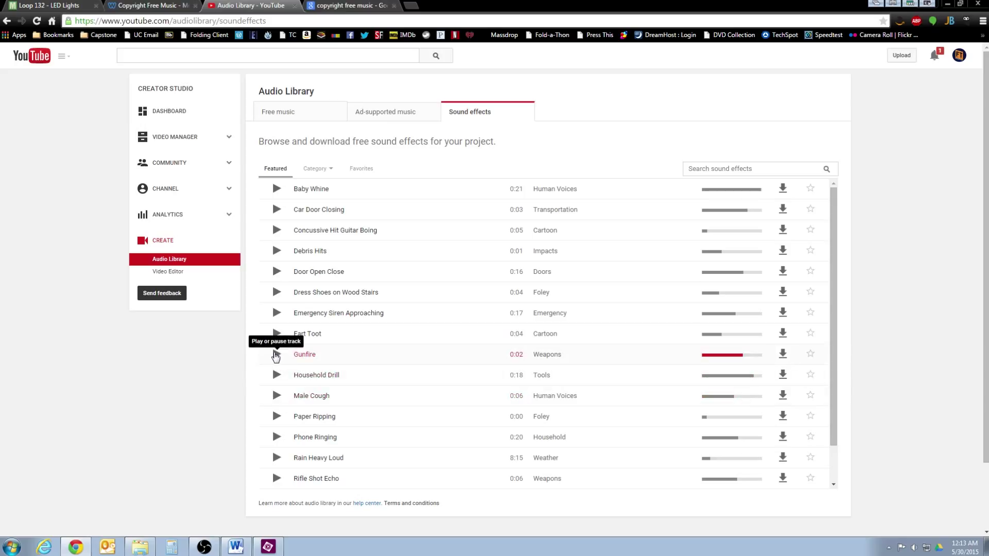
left_click(276, 354)
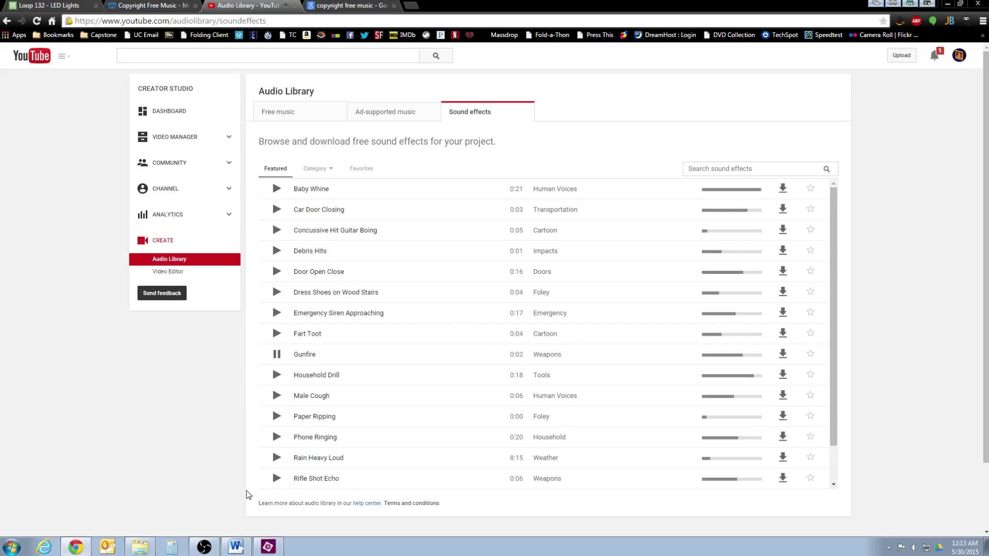
left_click(277, 332)
Step: Filter sound effects to Favorites, then return to the free music list
scroll(557, 254, "down", 2)
scroll(419, 210, "up", 3)
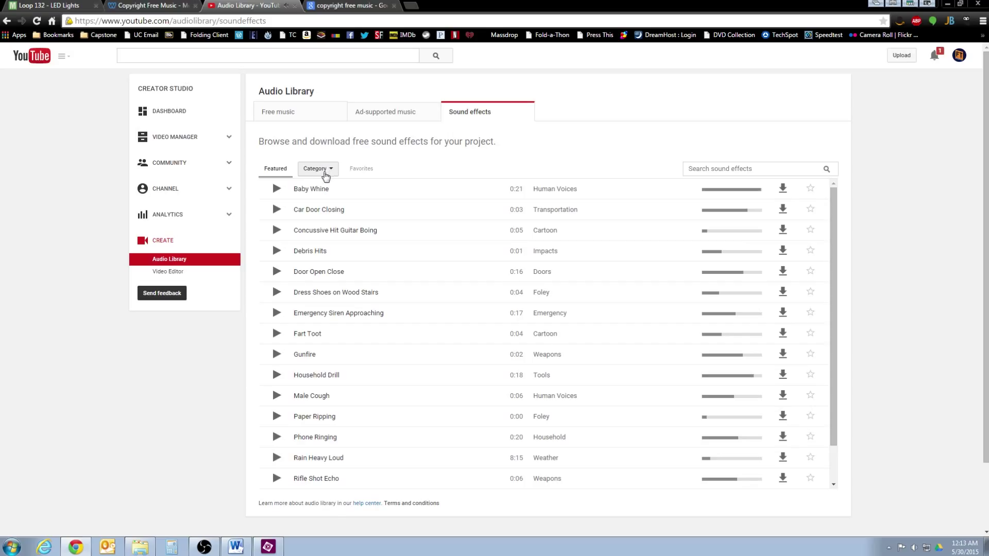
left_click(364, 170)
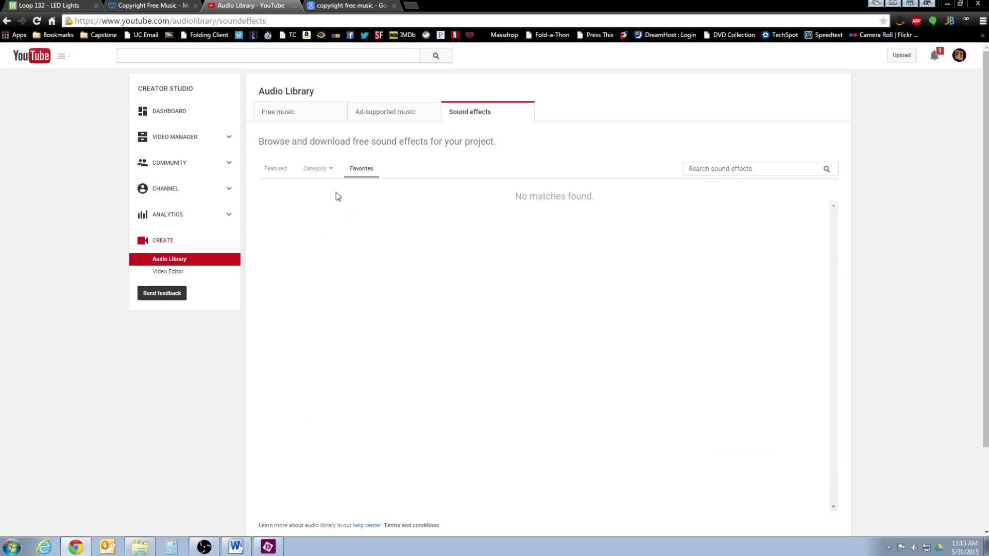
left_click(290, 114)
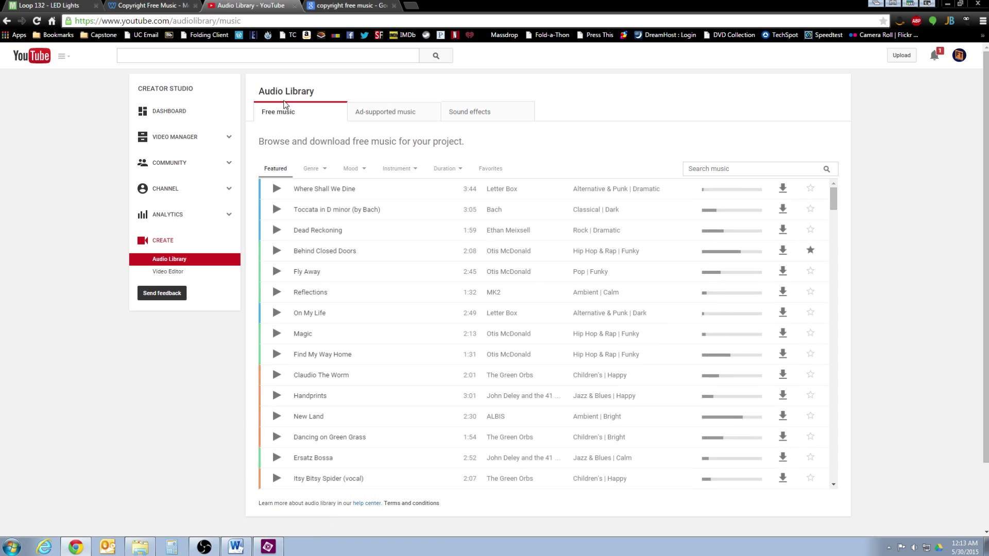
Step: Switch between Favorites and Featured free music, then play and stop Behind Closed Doors
left_click(498, 169)
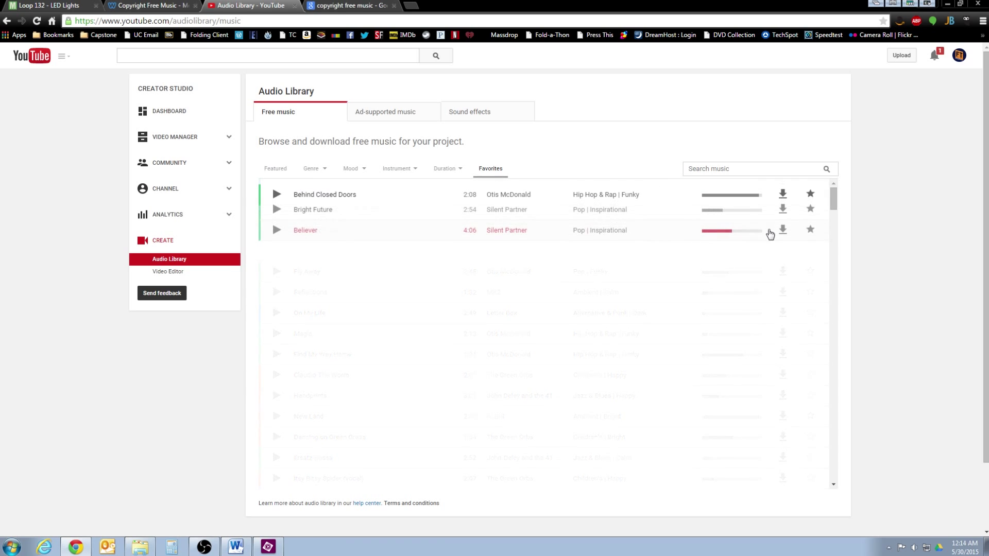
left_click(280, 171)
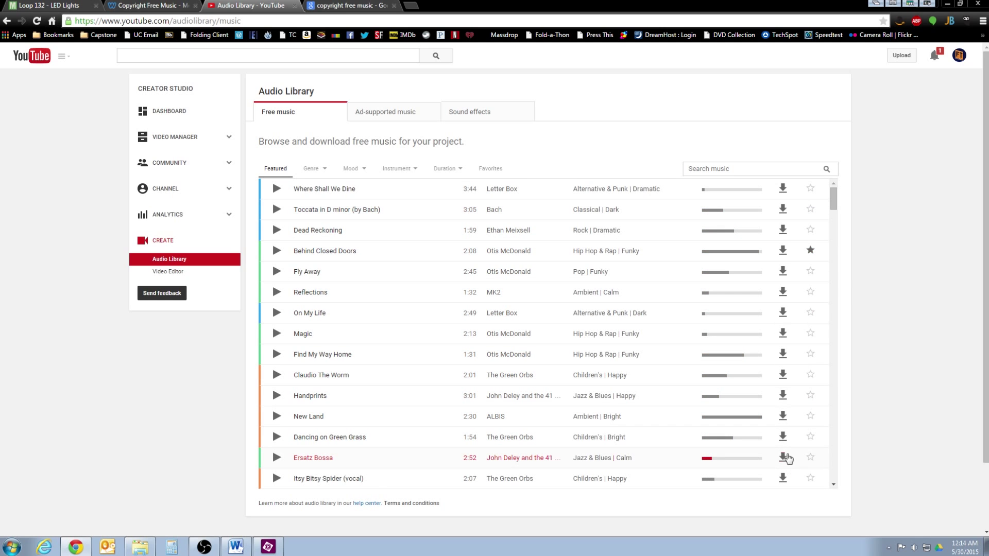
left_click(490, 169)
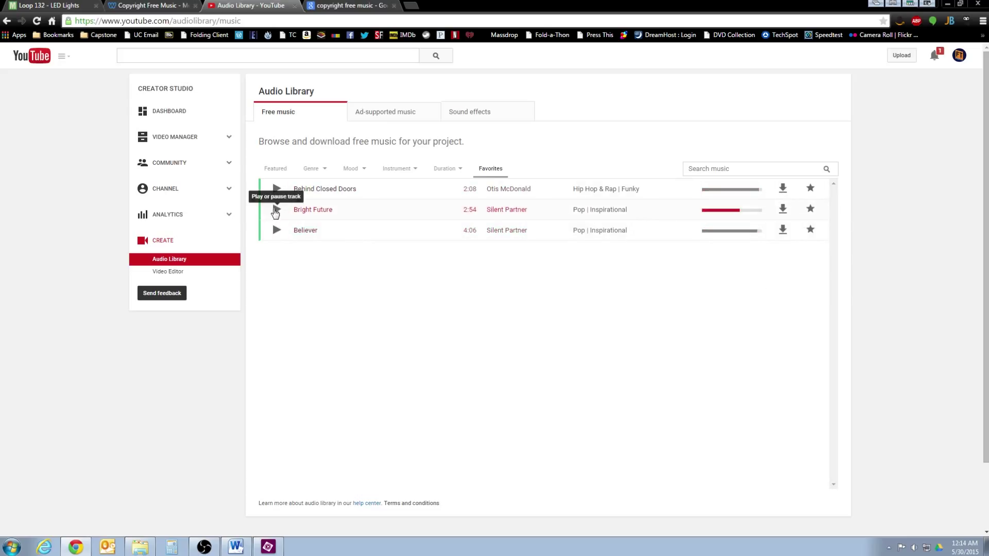
left_click(277, 189)
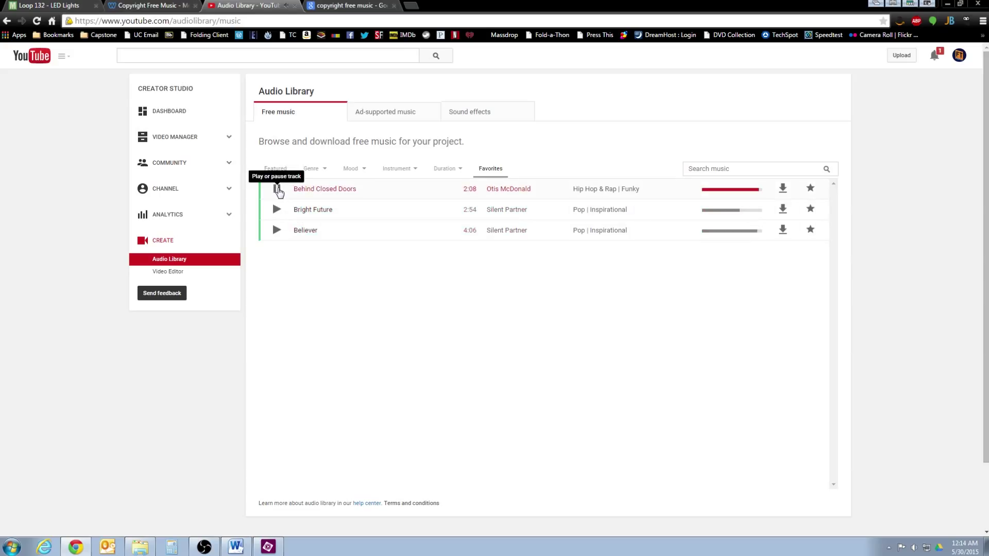
left_click(277, 189)
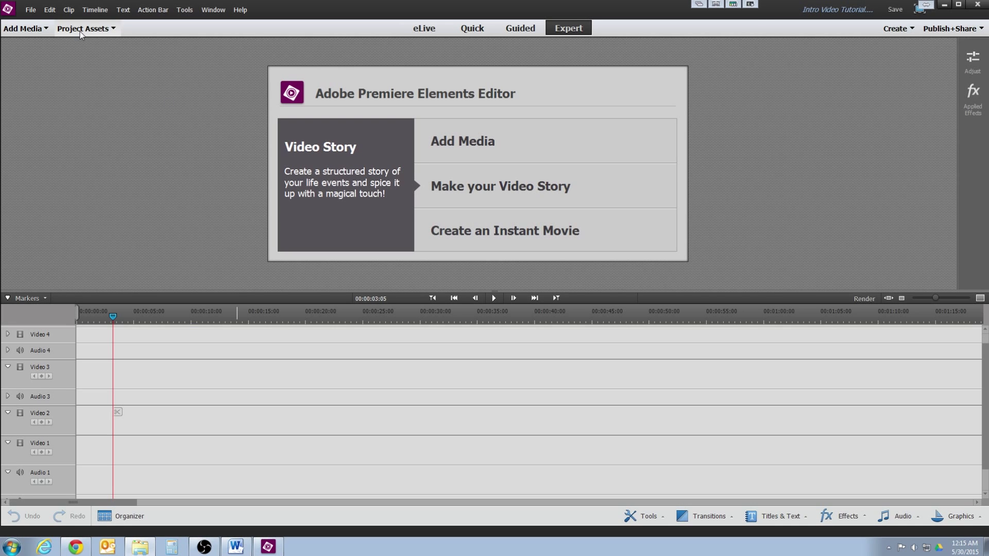
Step: Create a new blank project from File > New > Project
left_click(31, 10)
left_click(857, 96)
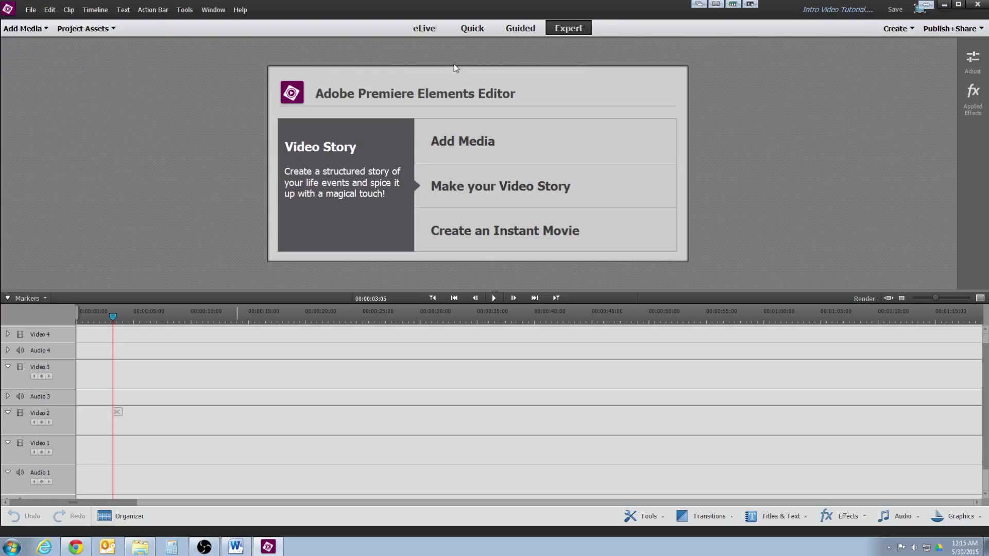
left_click(31, 10)
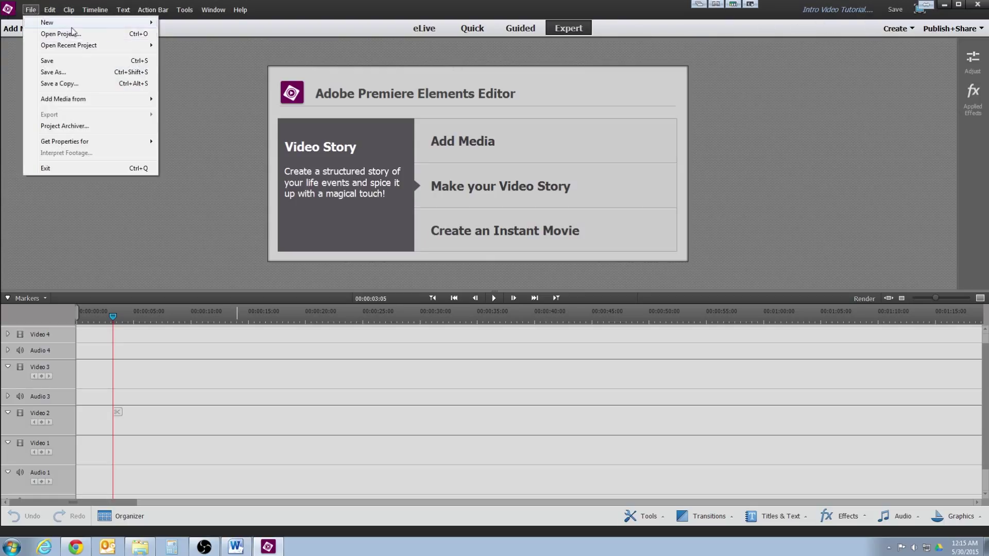
mouse_move(78, 23)
left_click(208, 25)
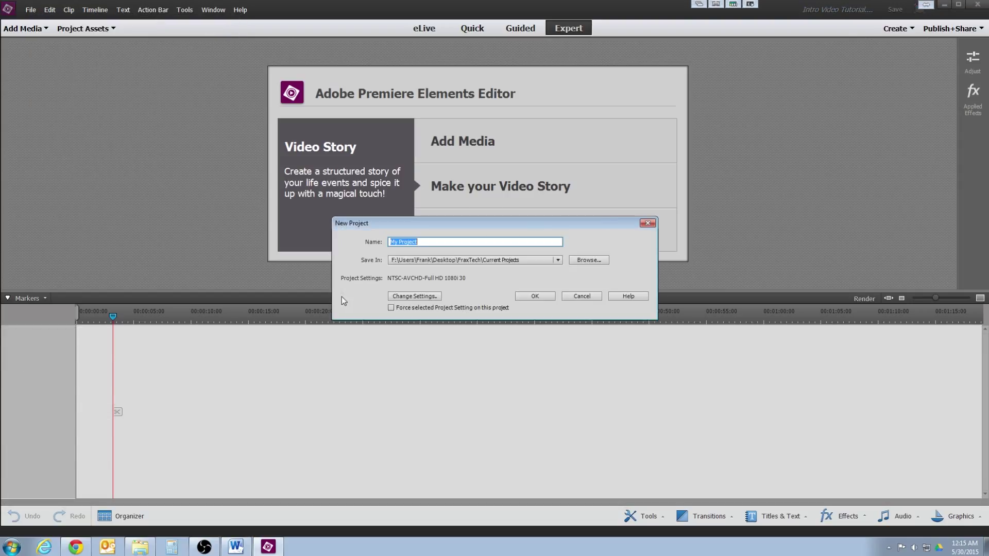
Step: Browse to the DSLR 1080p30 preset in the project settings, then close both dialogs
left_click(429, 296)
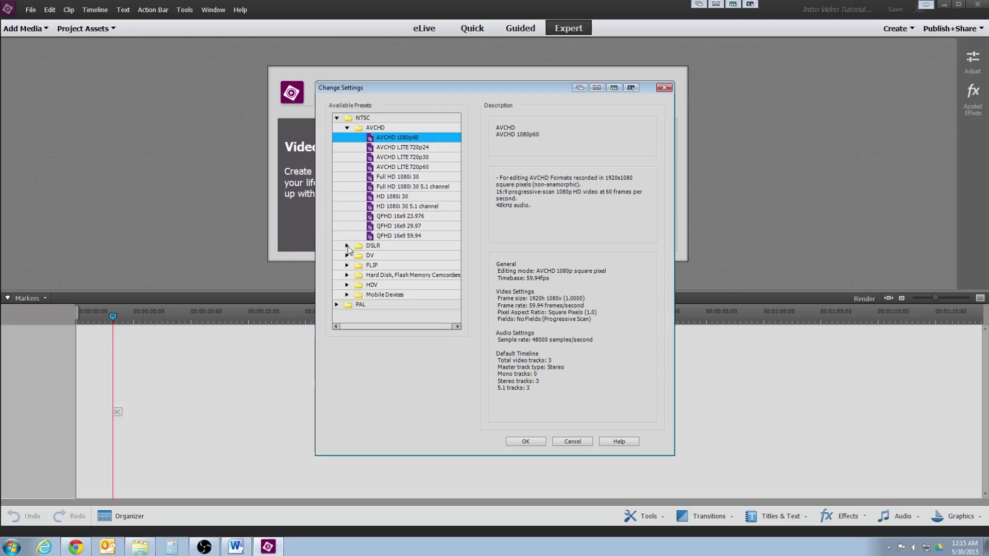
left_click(346, 246)
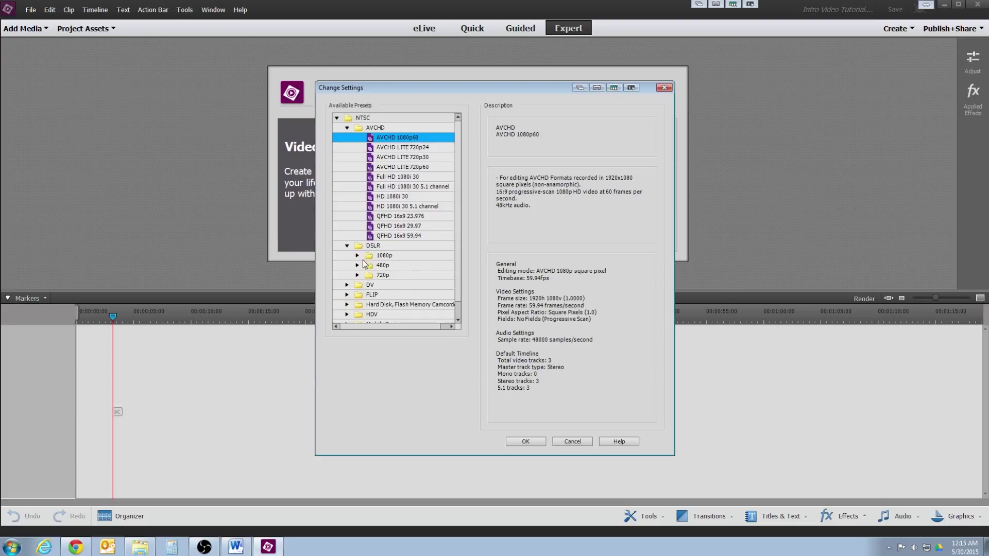
left_click(358, 256)
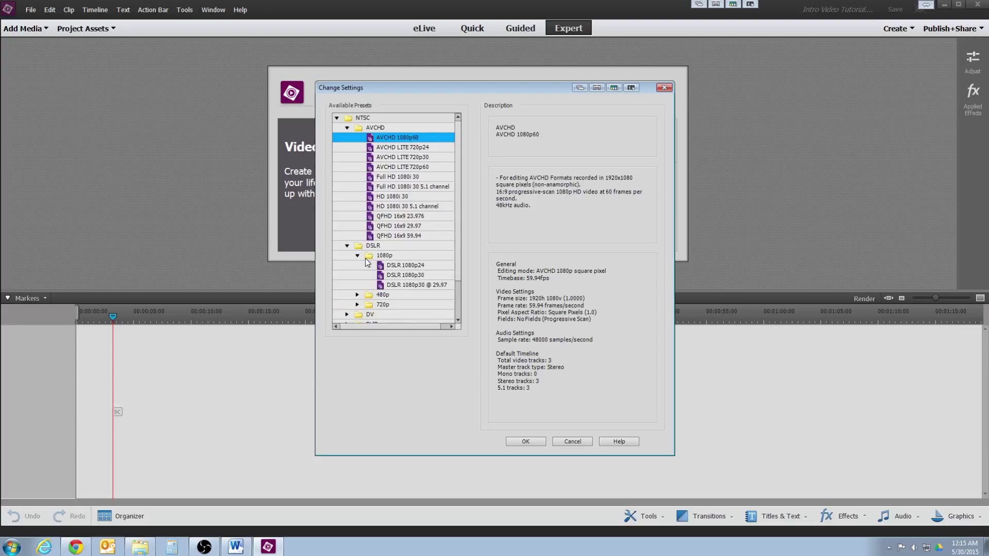
left_click(411, 276)
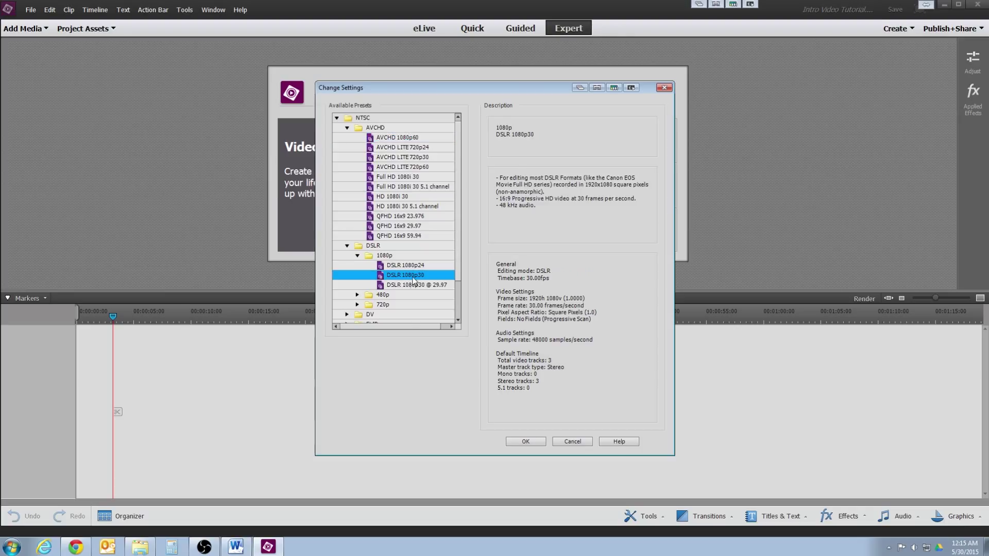
left_click(576, 443)
left_click(581, 296)
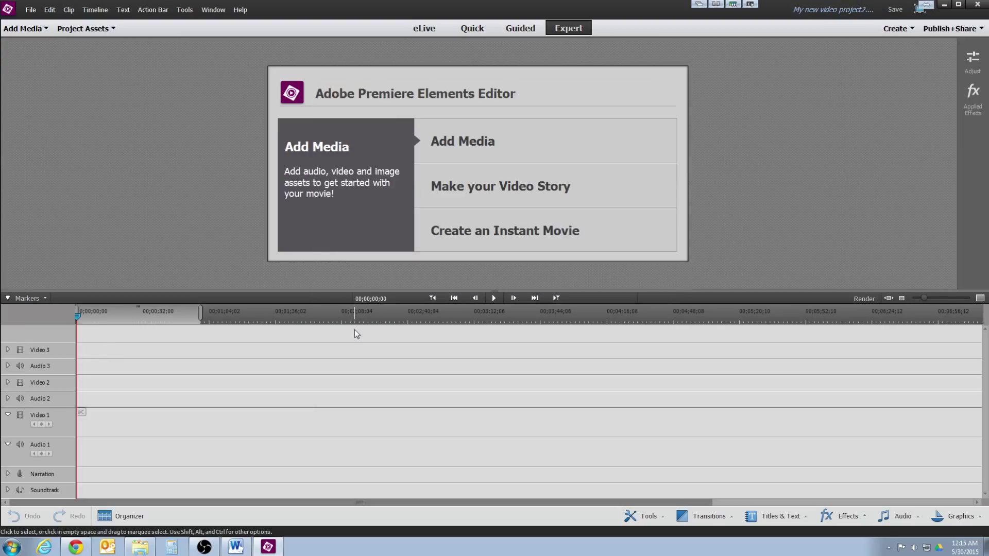
Step: Reopen the recent Intro Video Tutorial project and show its Project Assets
left_click(30, 9)
mouse_move(68, 46)
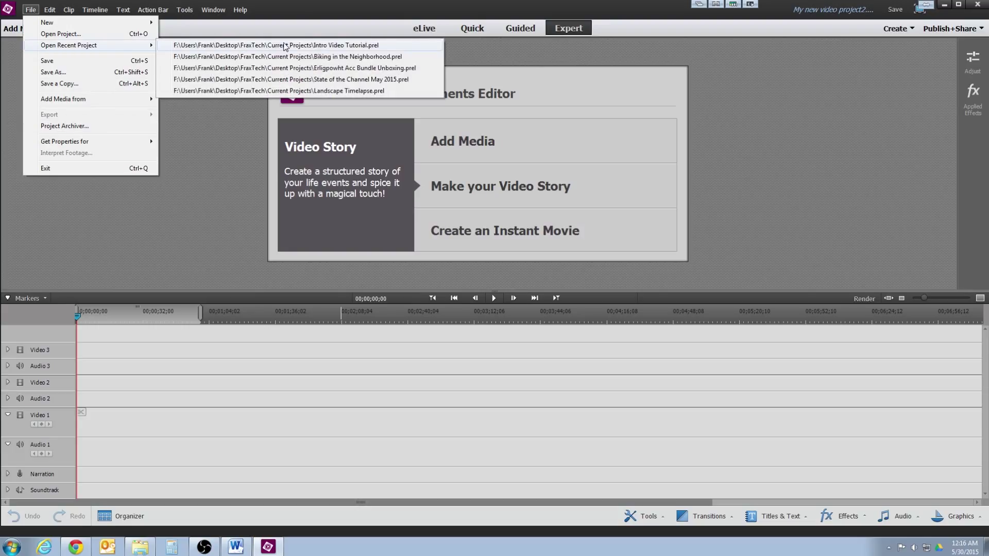
left_click(353, 48)
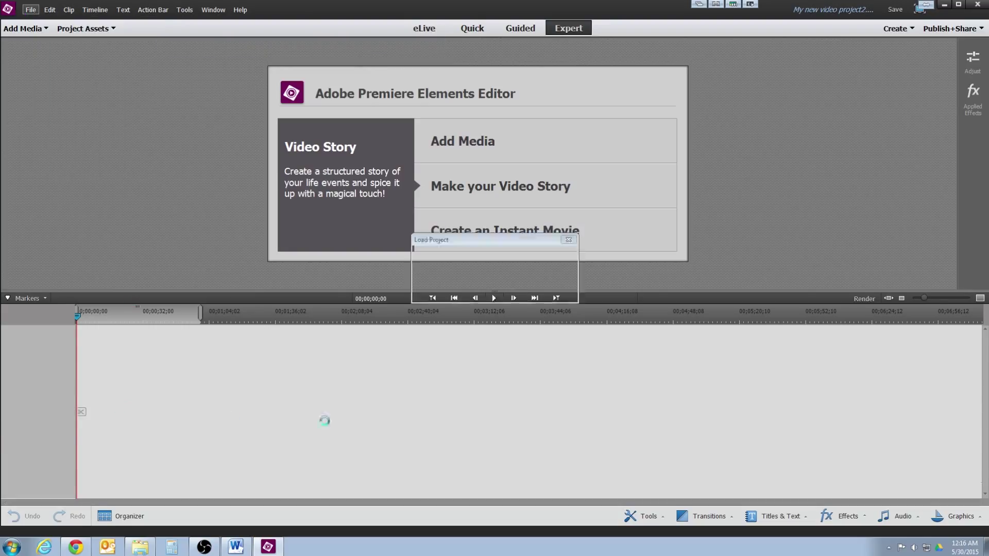
left_click(85, 29)
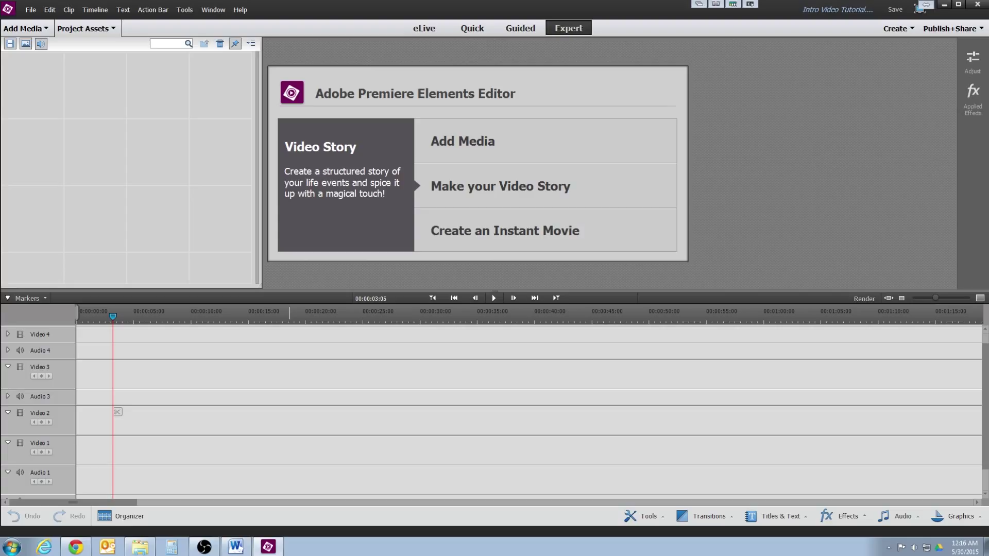
Step: Import WD0132.wmv and backline1.mp3, and place the WD0132.wmv light loop on the timeline
left_click_drag(813, 266, 36, 110)
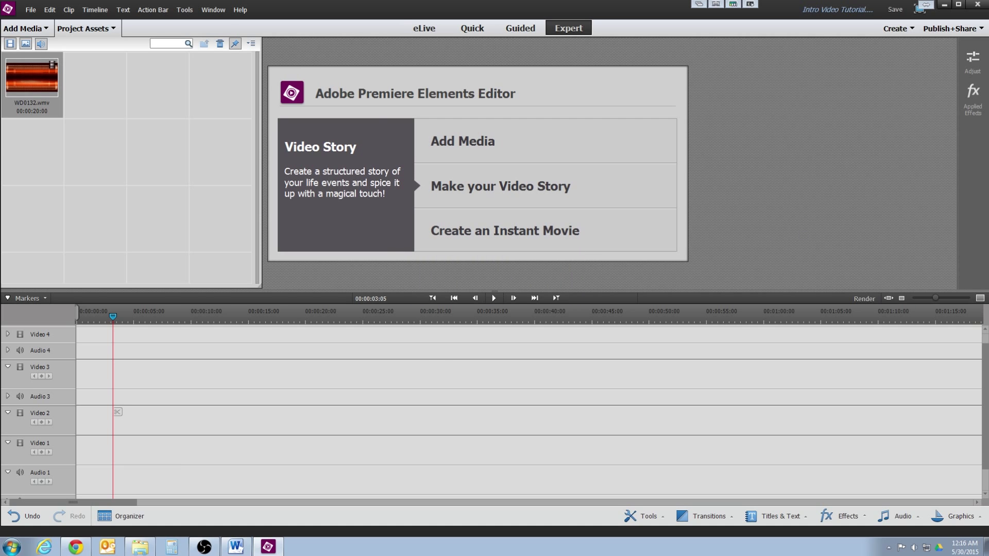
key("alt+Tab")
left_click_drag(558, 73, 639, 135)
key("alt+Tab")
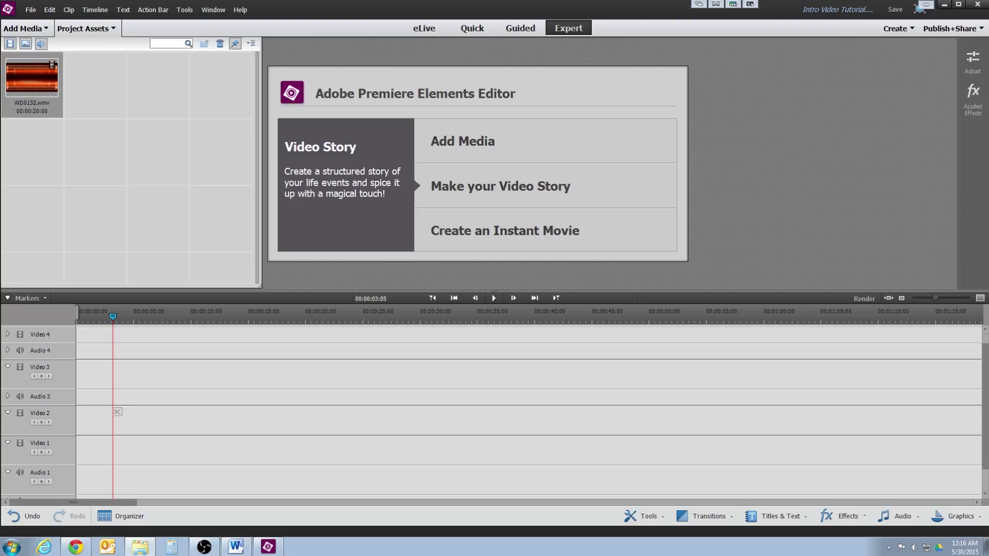
left_click_drag(32, 77, 100, 107)
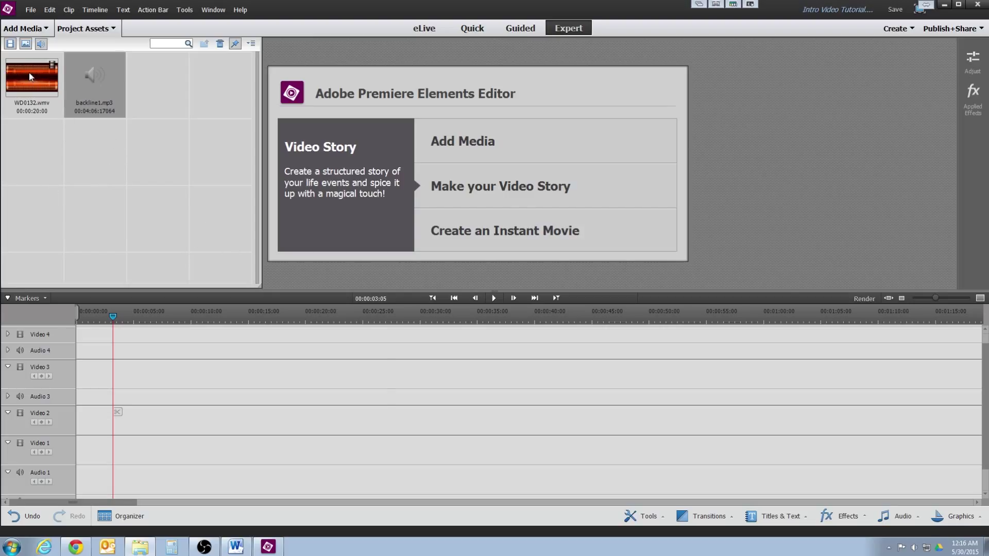
left_click_drag(29, 72, 78, 449)
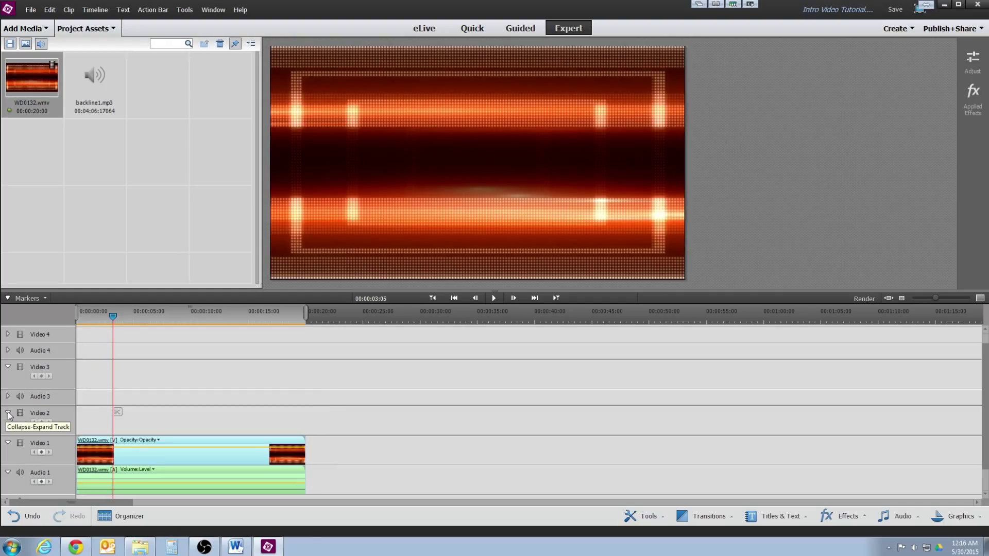
Step: Collapse Video 2 and split the WD0132.wmv clip at 00:00:10:00
left_click(7, 413)
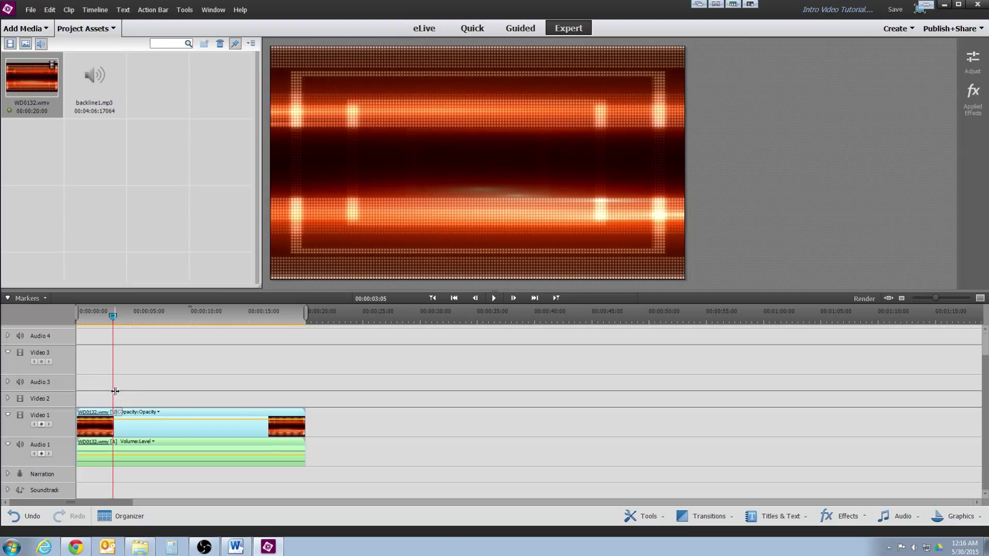
scroll(114, 392, "down", 1)
left_click_drag(112, 317, 197, 320)
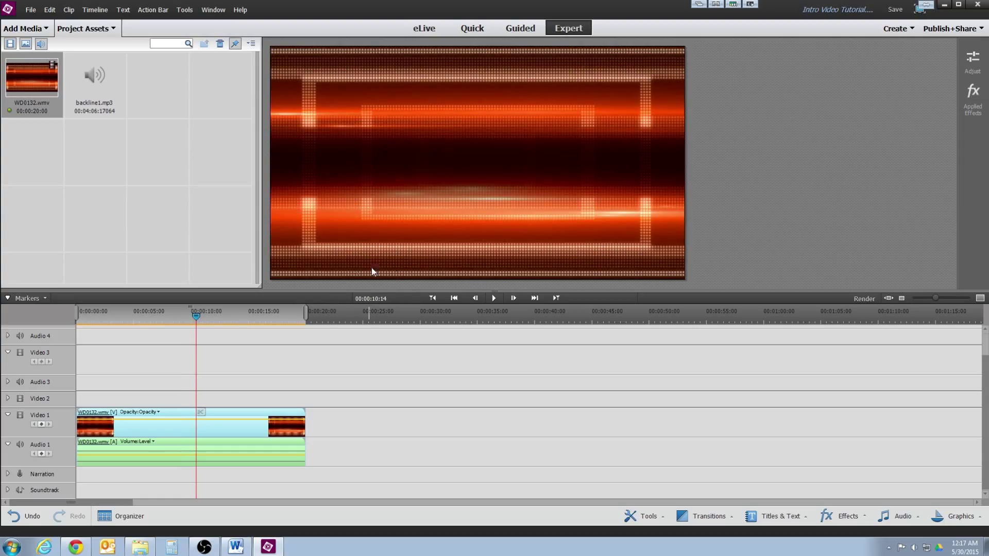
left_click(382, 297)
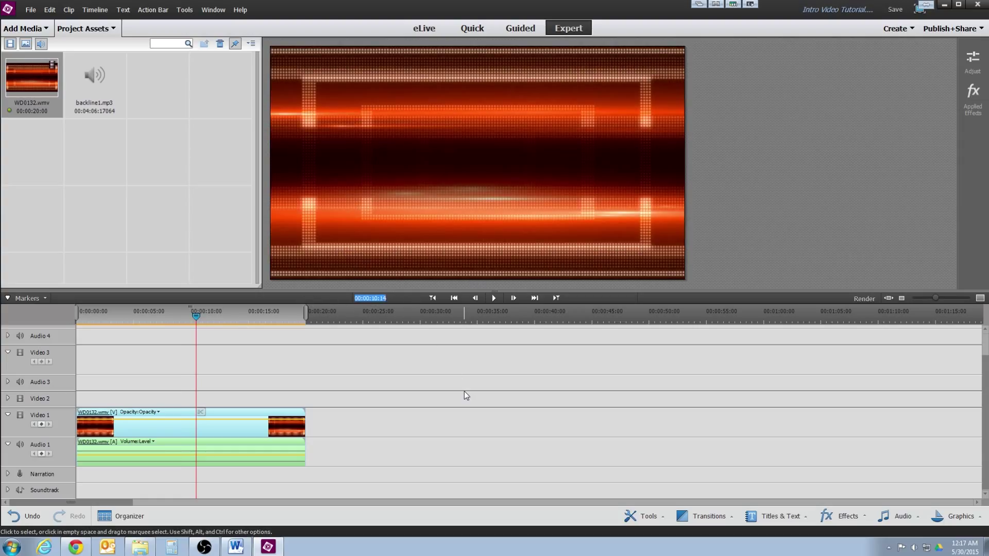
type("1000")
key("Return")
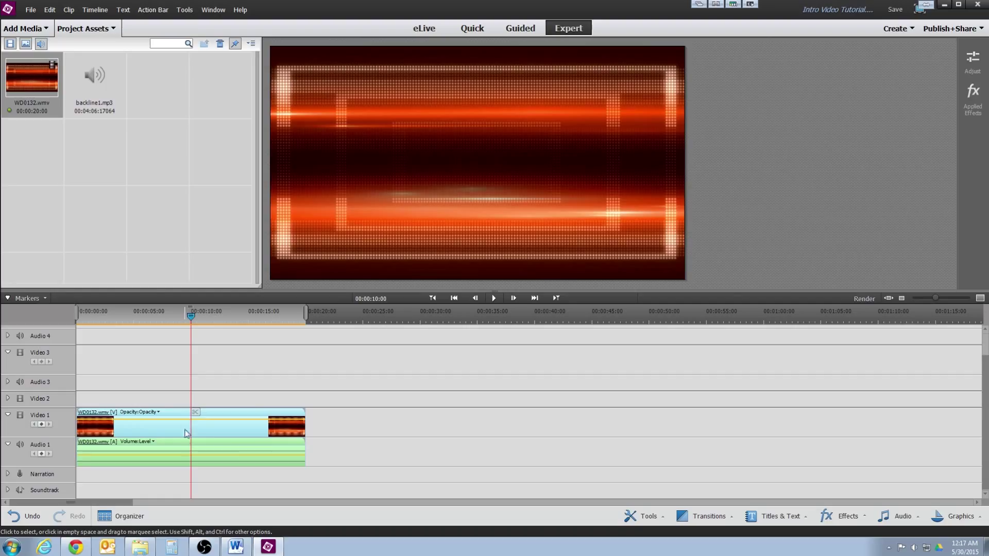
left_click(196, 412)
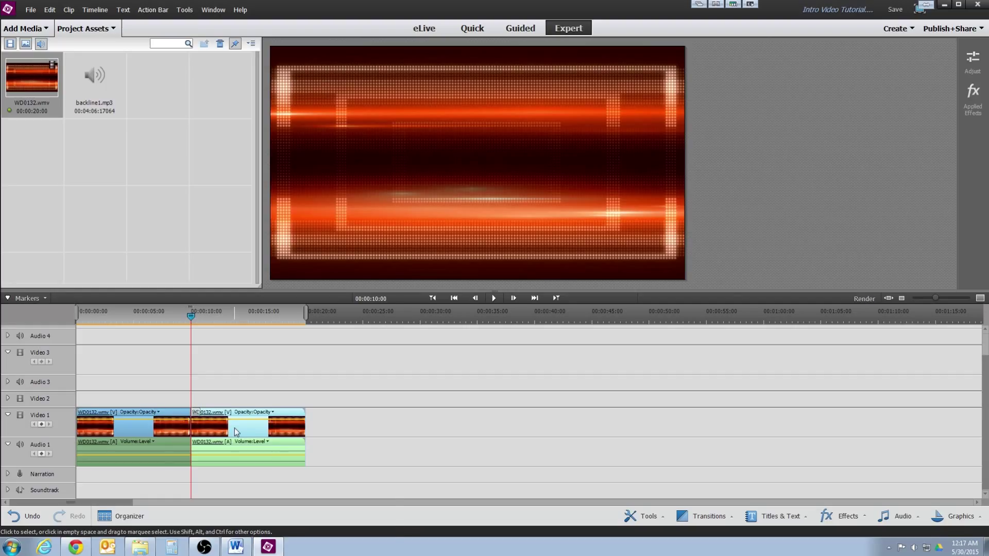
right_click(256, 430)
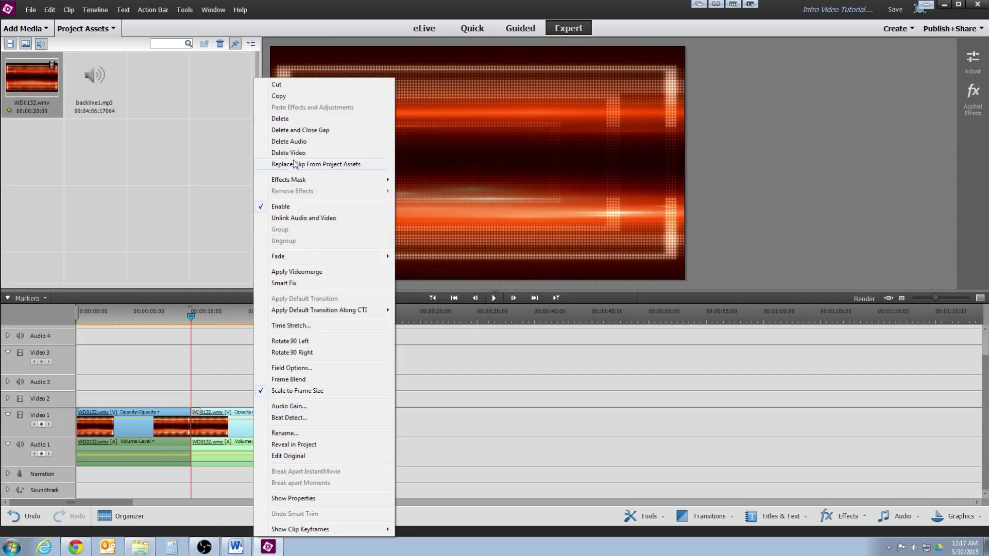
Step: Delete the second loop piece and close the gap, then place backline1.mp3 on the Soundtrack track
left_click(305, 130)
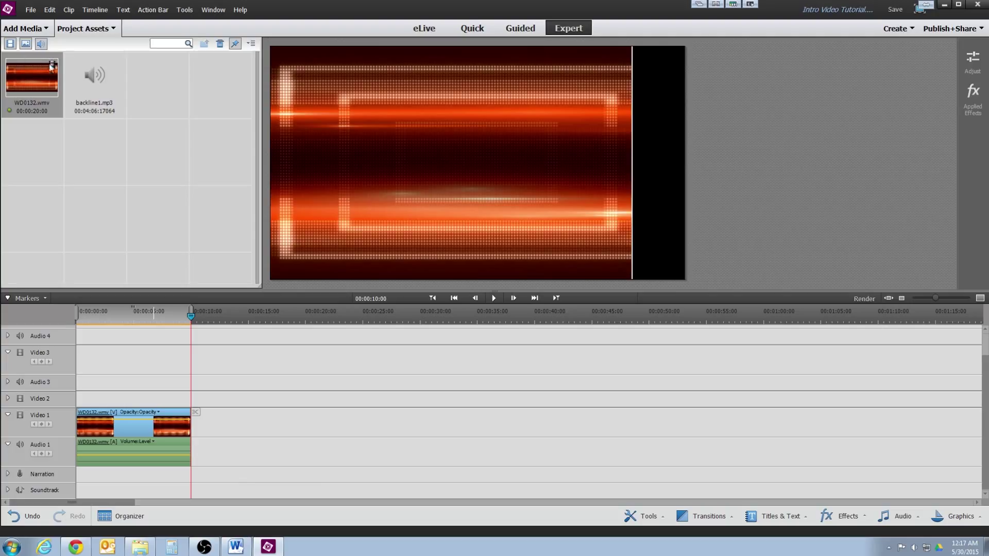
left_click_drag(17, 61, 166, 123)
left_click_drag(109, 108, 81, 489)
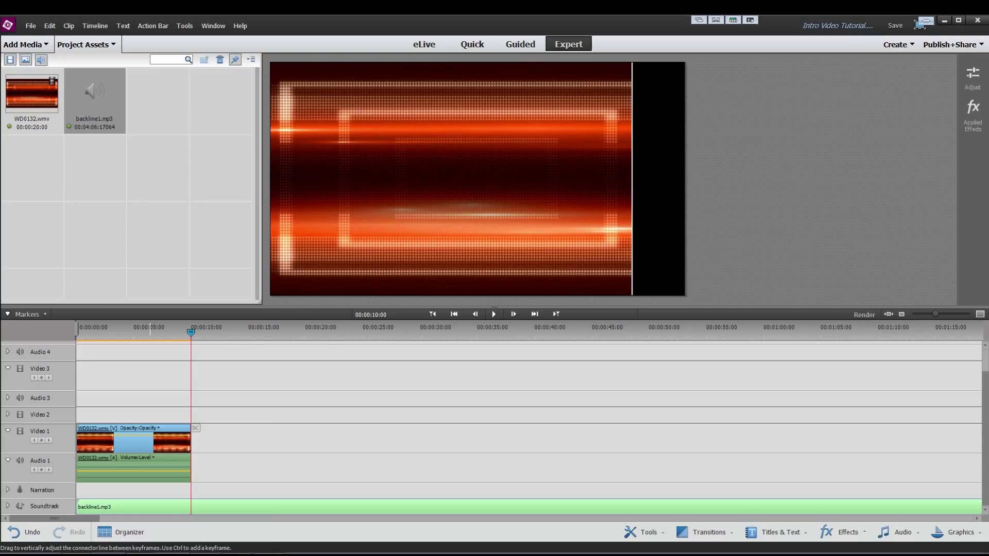
Step: Remove the loop's own audio and move backline1.mp3 to Audio 1, trimmed at 10 seconds
right_click(133, 466)
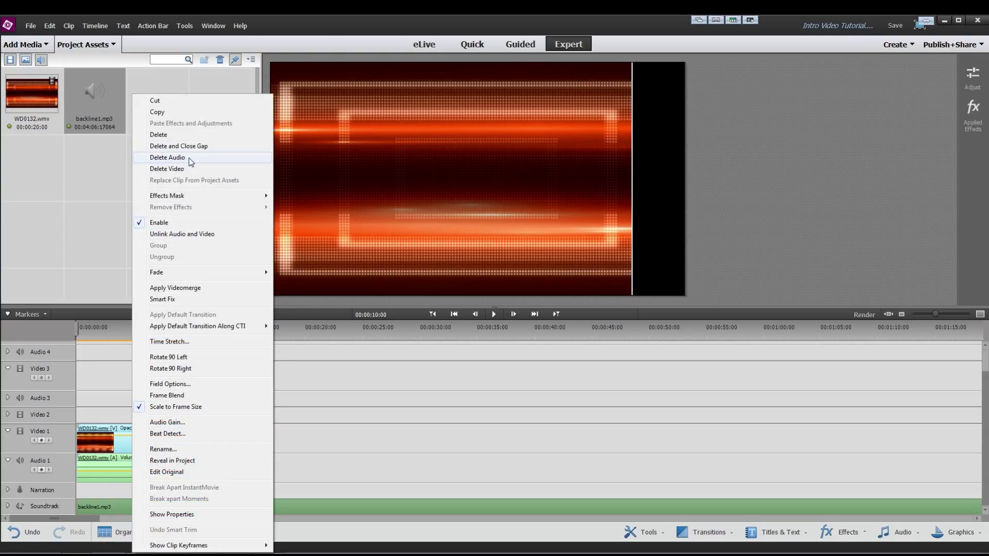
left_click(167, 157)
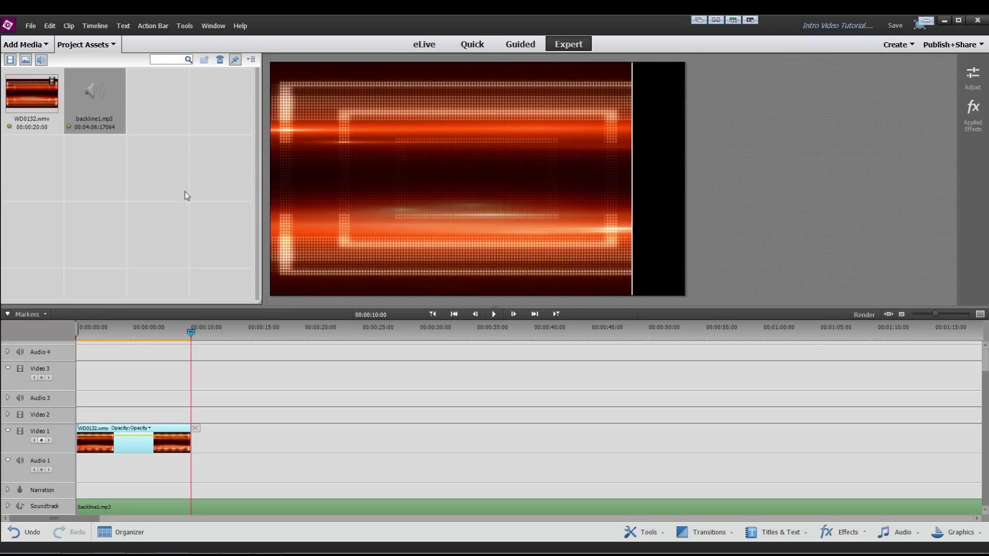
left_click_drag(158, 509, 150, 474)
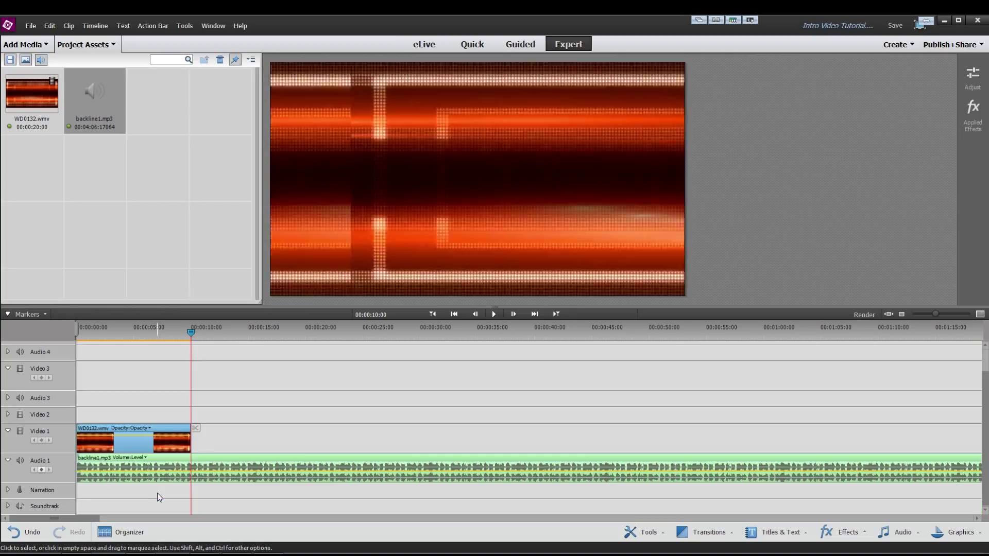
left_click(197, 430)
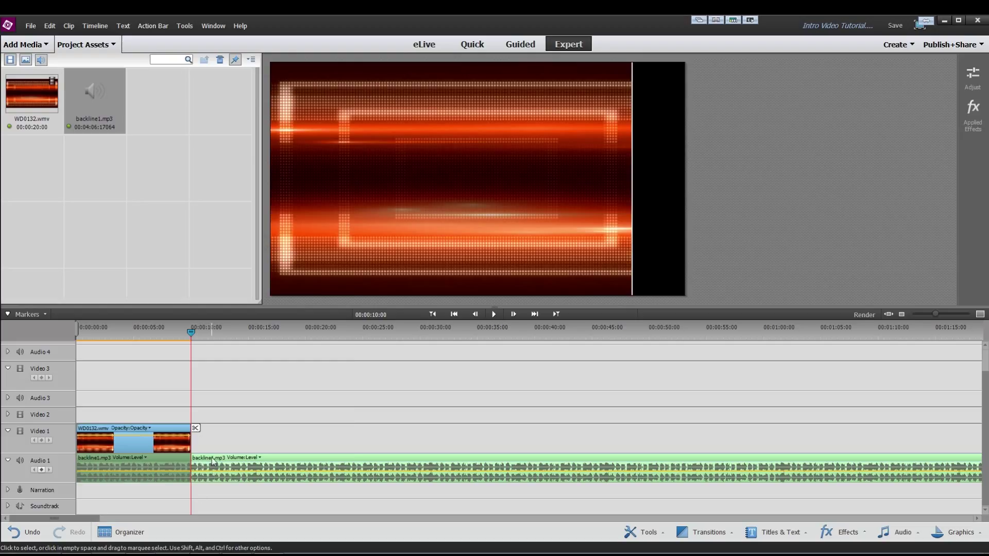
right_click(214, 462)
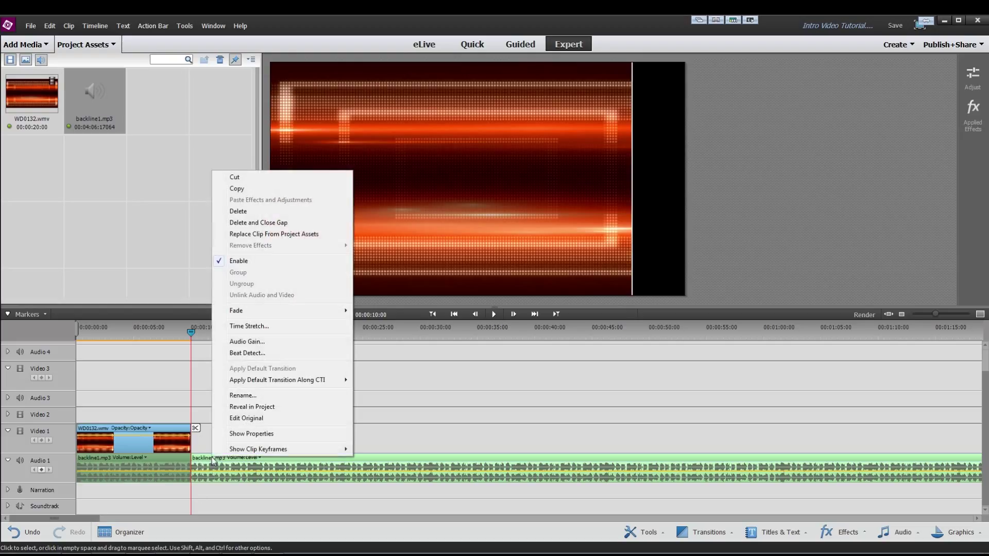
left_click(295, 223)
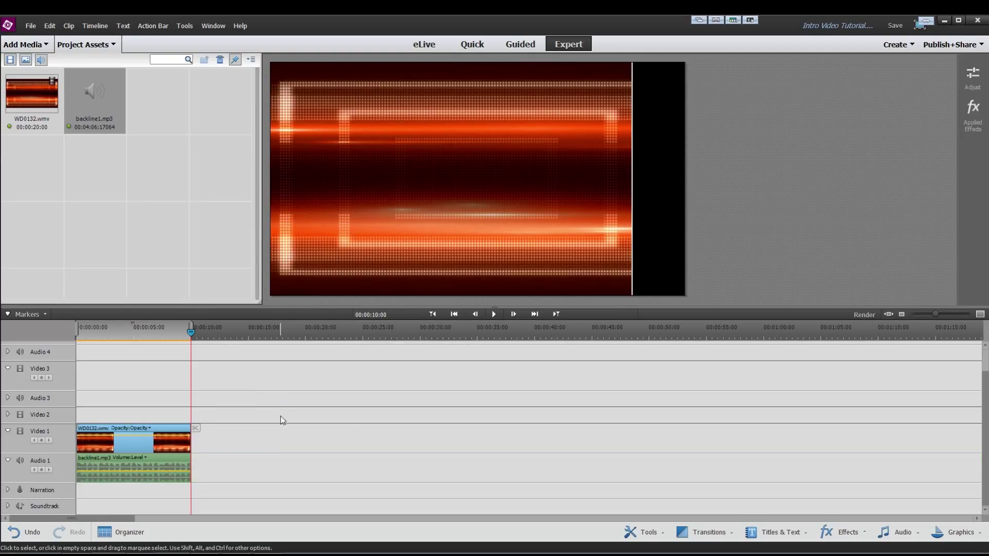
Step: Preview the intro from the start, then zoom the timeline in on the 10-second clip
left_click_drag(191, 334, 48, 335)
left_click(495, 314)
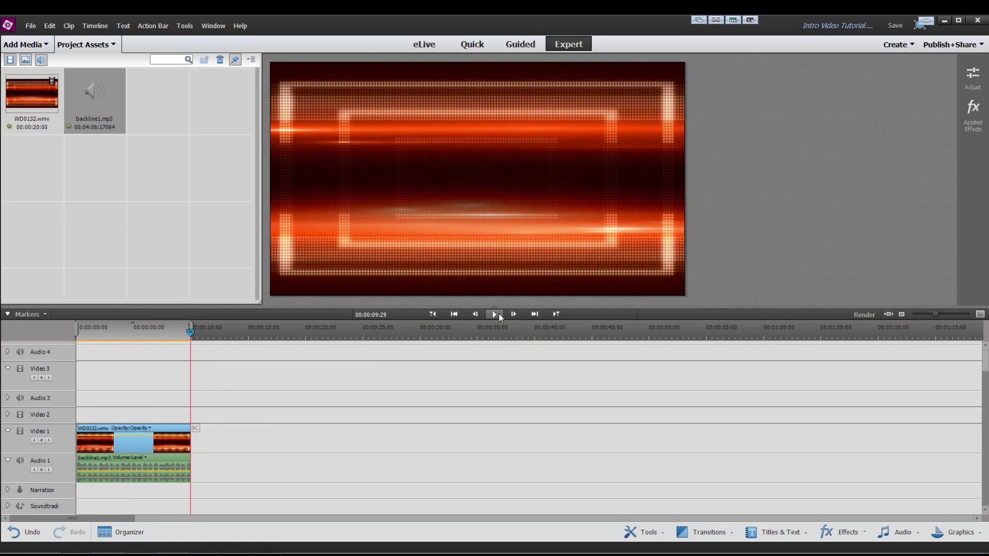
left_click(96, 429)
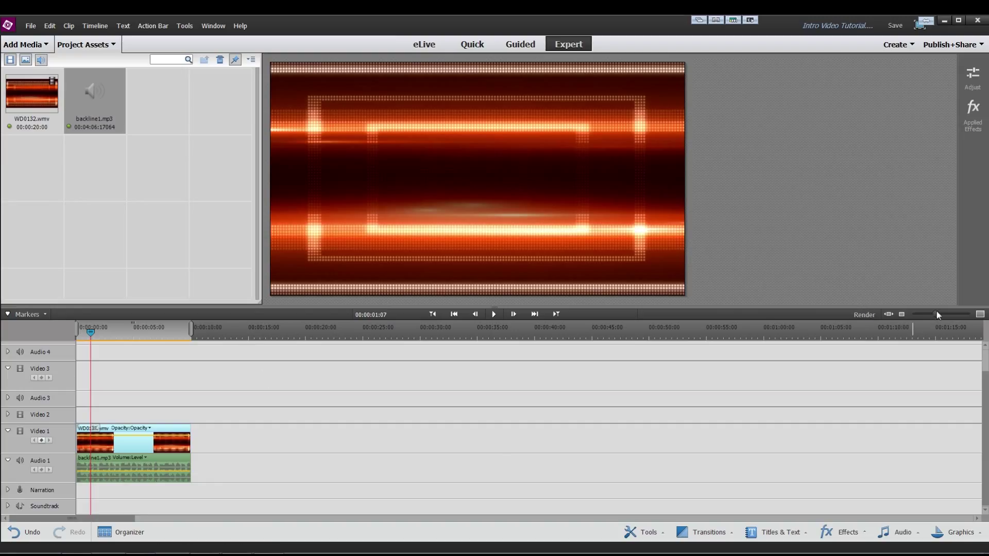
left_click_drag(936, 315, 947, 315)
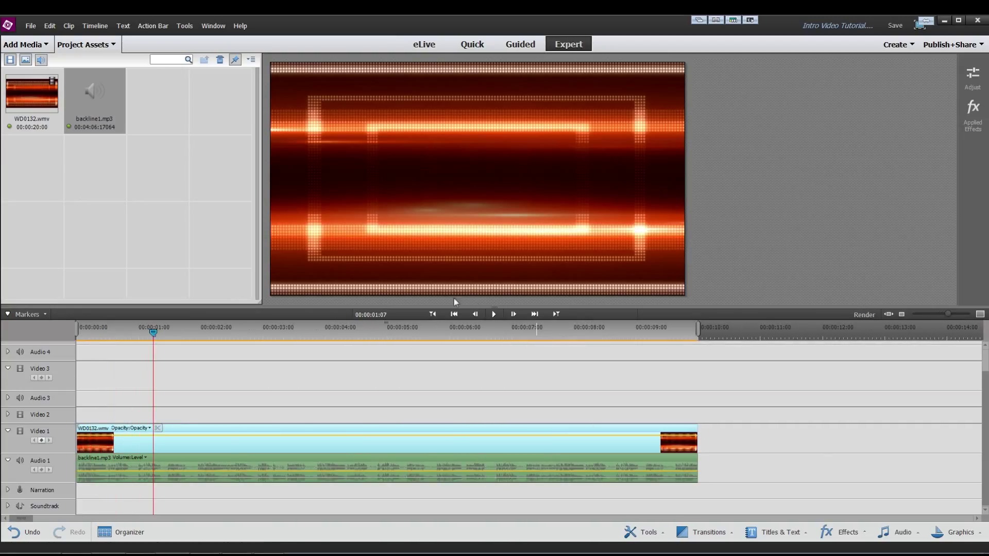
Step: Add a Default Text title and replace its 'Add Text' placeholder with FraxTech
left_click(123, 26)
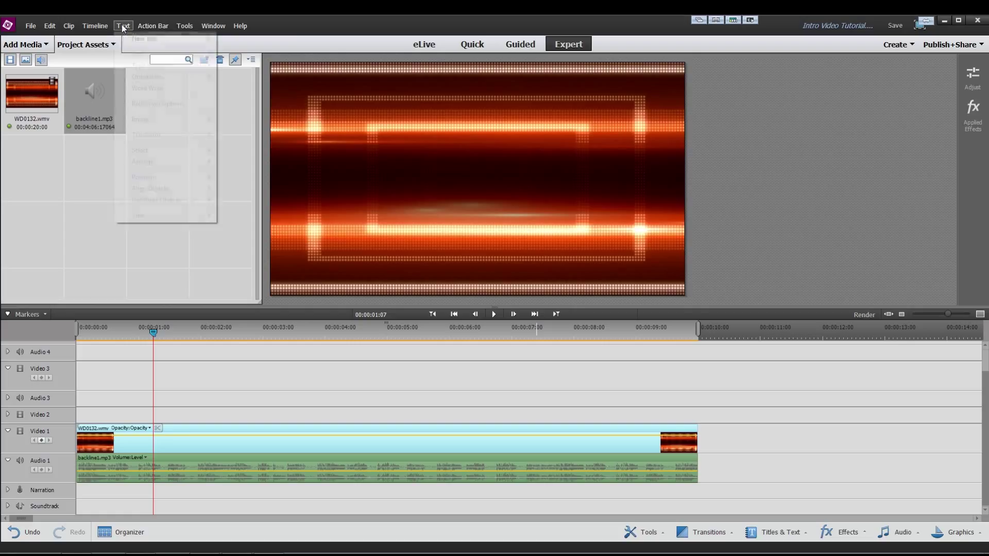
mouse_move(144, 43)
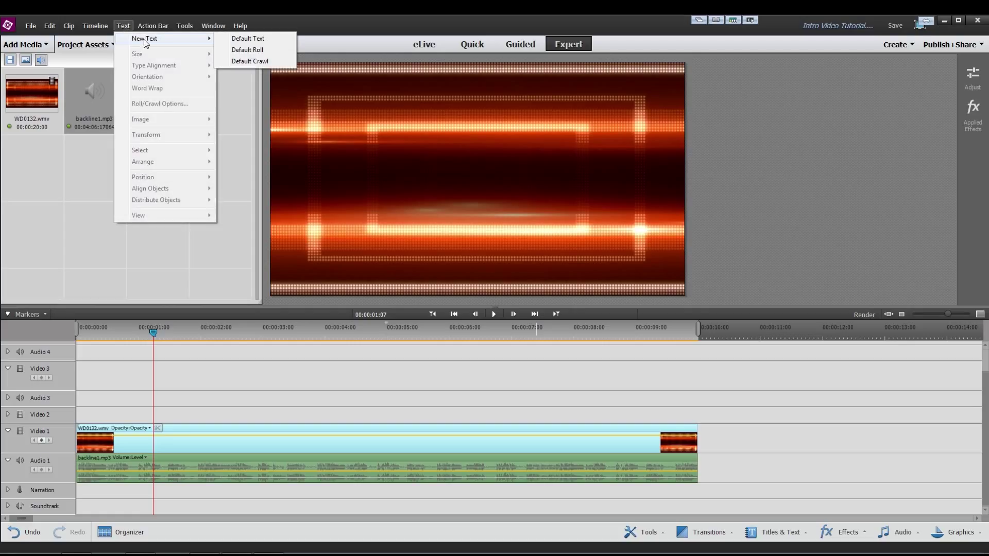
left_click(274, 39)
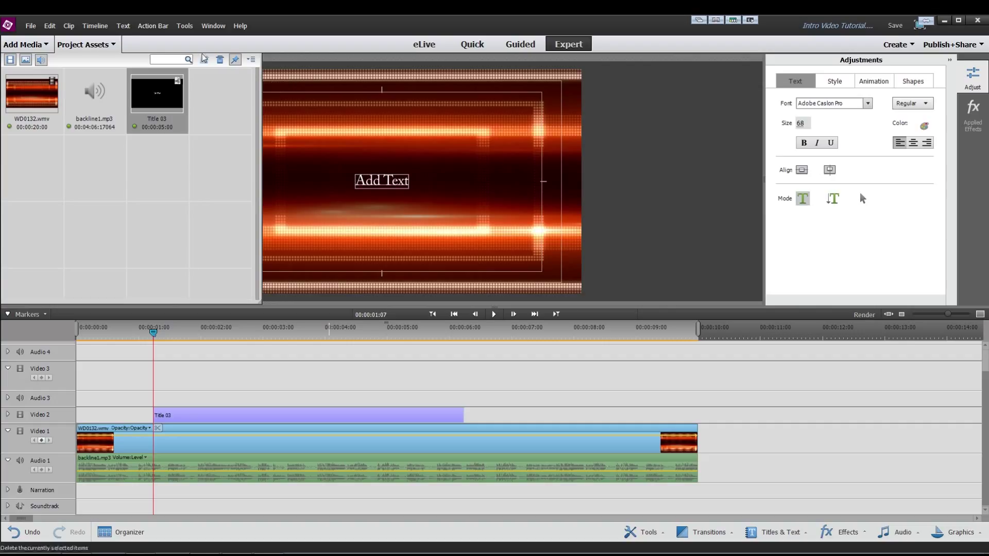
left_click(113, 45)
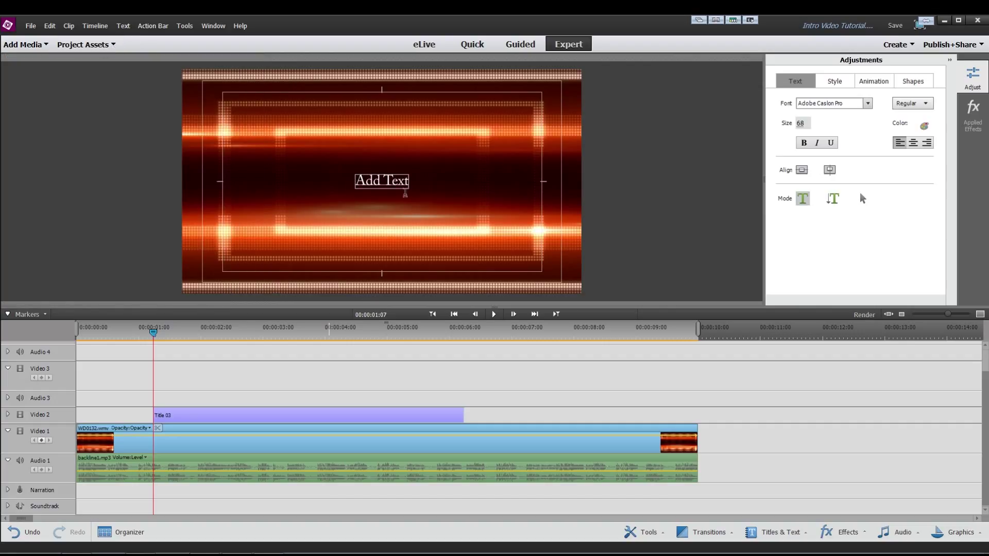
left_click_drag(359, 181, 406, 180)
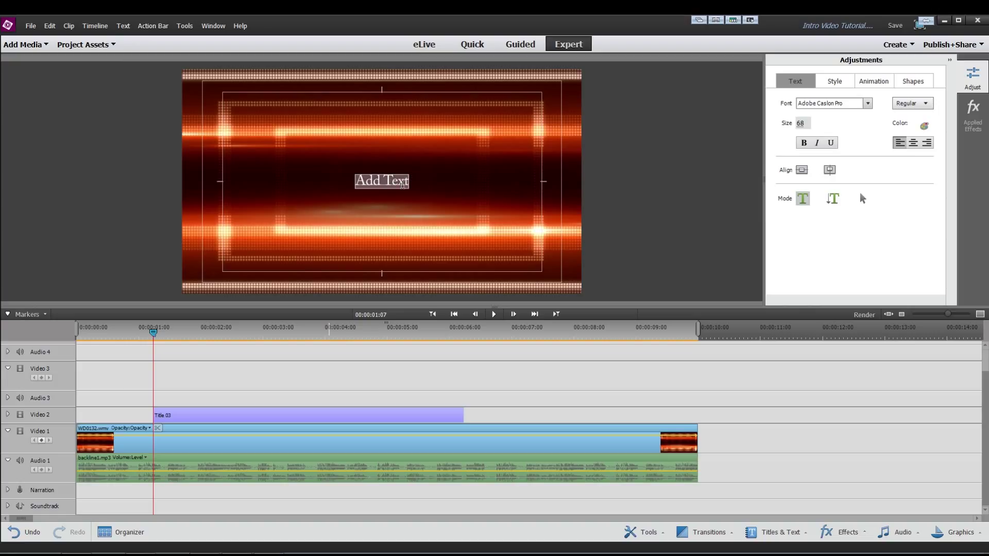
type("FraxTech")
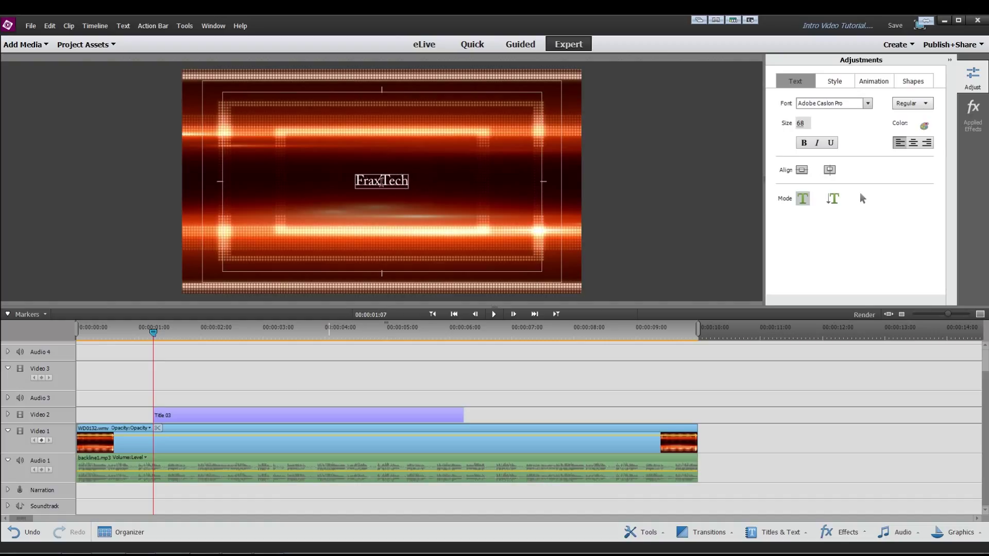
double_click(381, 181)
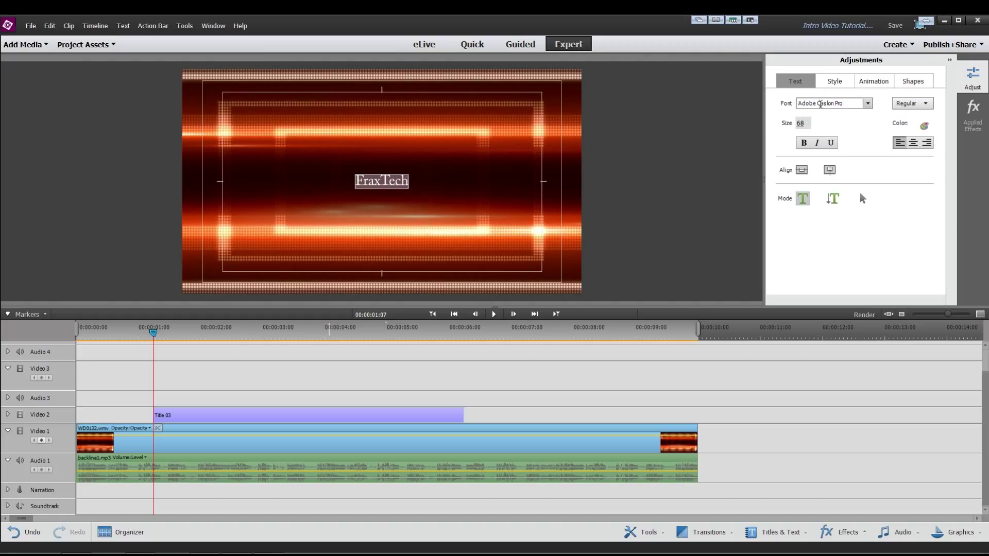
Step: Change the FraxTech title font to voxBOX
left_click(817, 105)
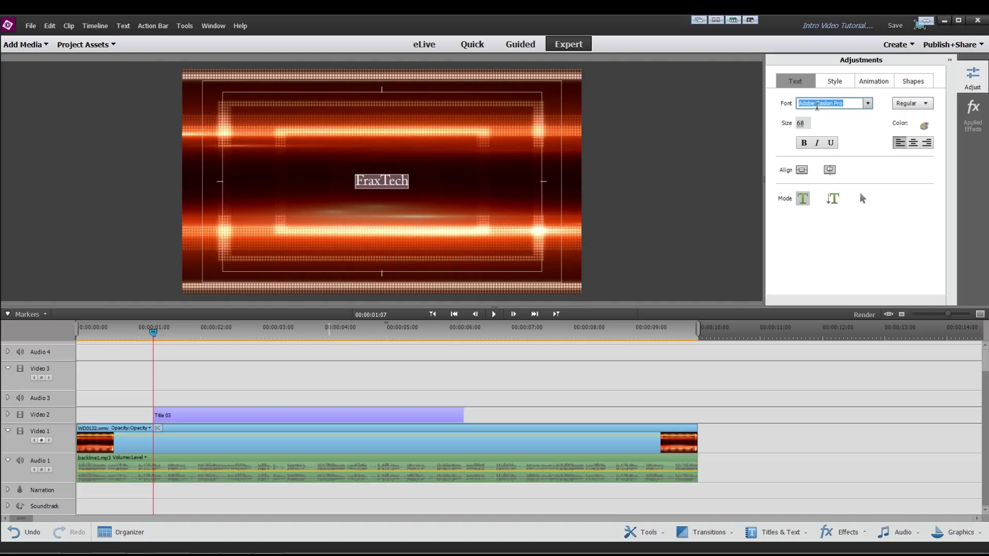
type("Vani")
key("Down")
key("Return")
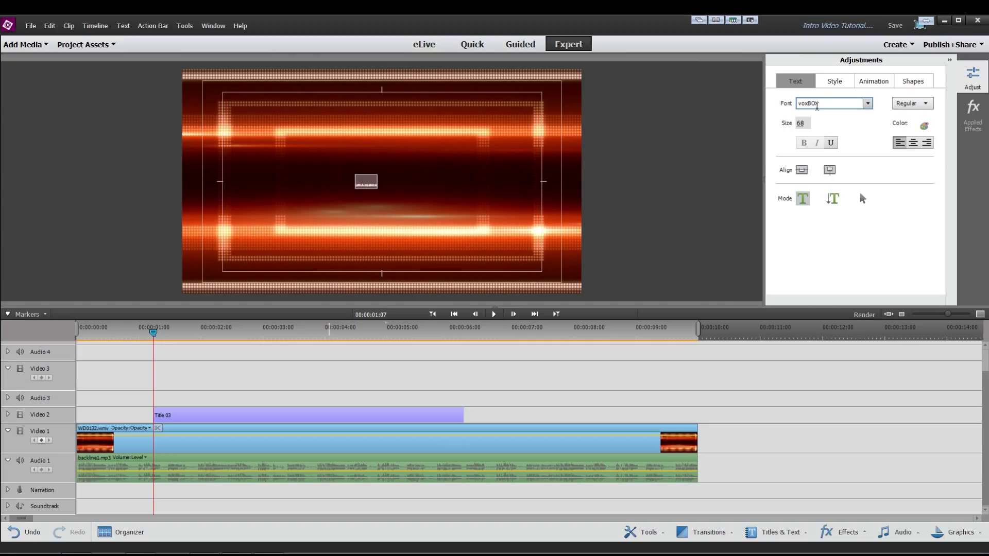
Step: Set the title size to 450 and move the title box toward the lower right
key("Tab")
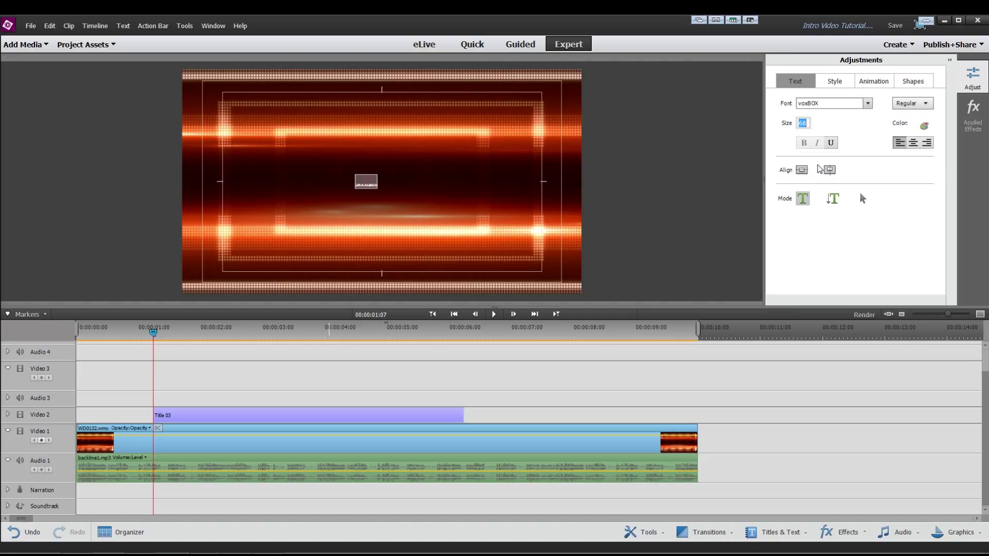
type("400")
key("Return")
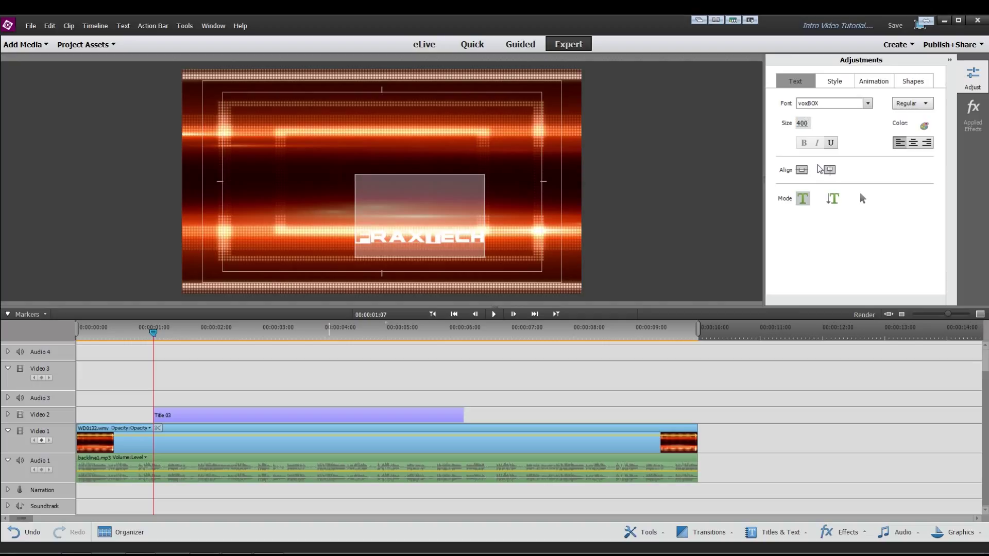
left_click(802, 123)
type("450")
key("Return")
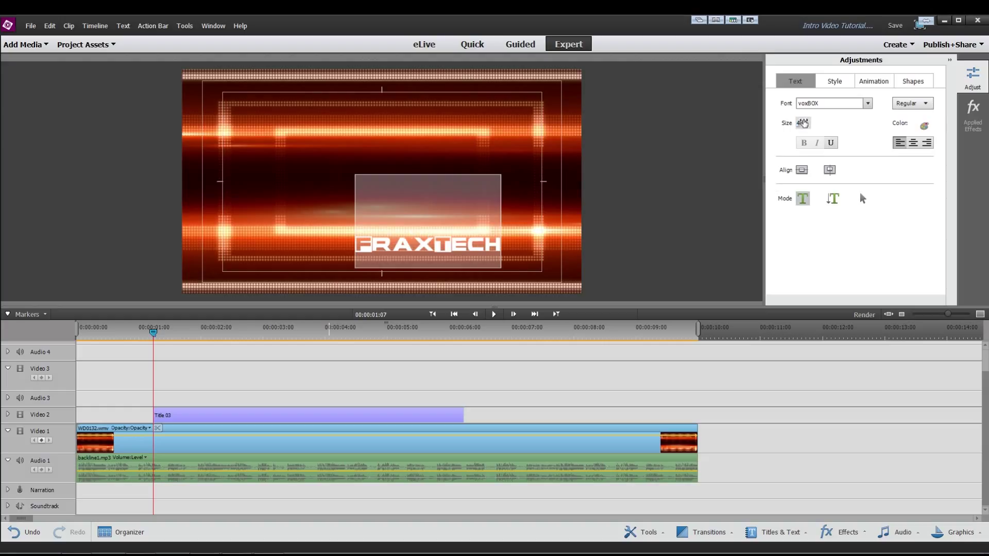
left_click(863, 198)
left_click_drag(367, 249, 407, 254)
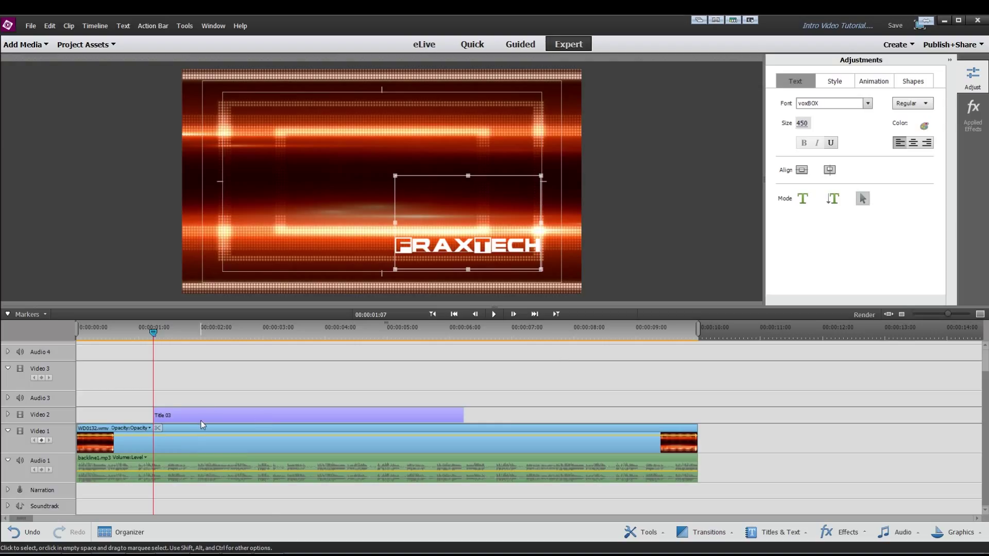
Step: Slide Title 03 later on Video 2, trim it to start near 5 seconds, and rewind the playhead
left_click_drag(201, 420, 300, 426)
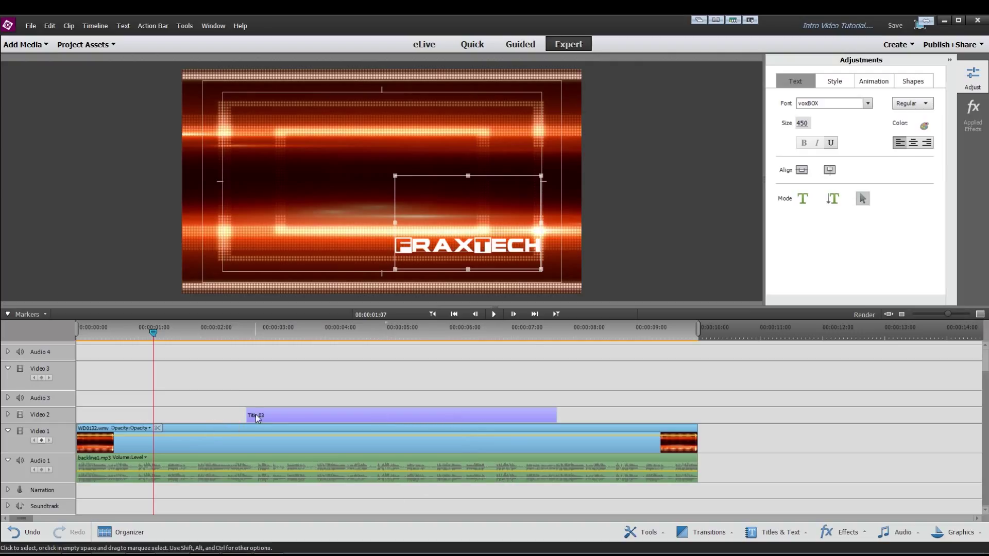
left_click_drag(245, 415, 406, 413)
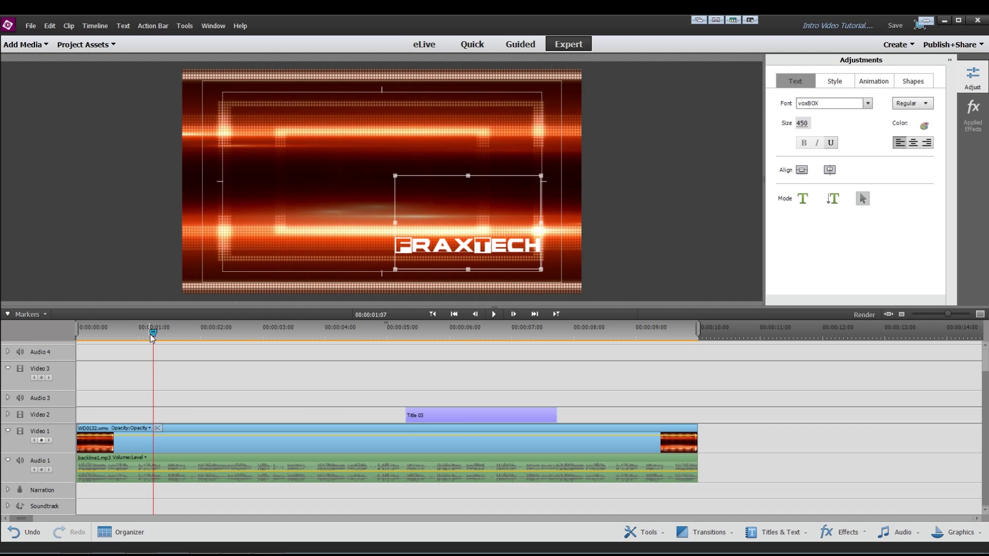
left_click_drag(153, 334, 64, 333)
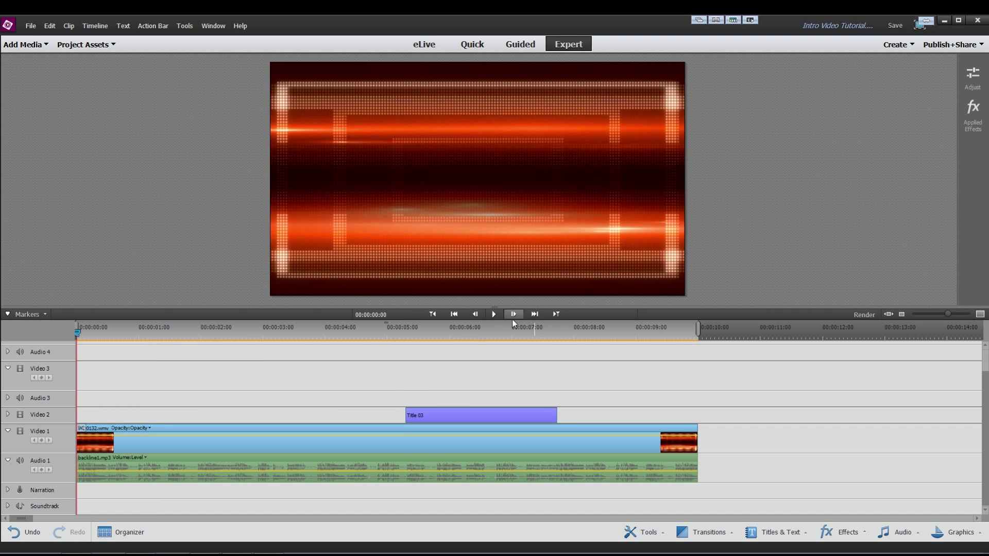
Step: Preview the title, then apply Fade In Video and Fade Out Video to Title 03
left_click(490, 314)
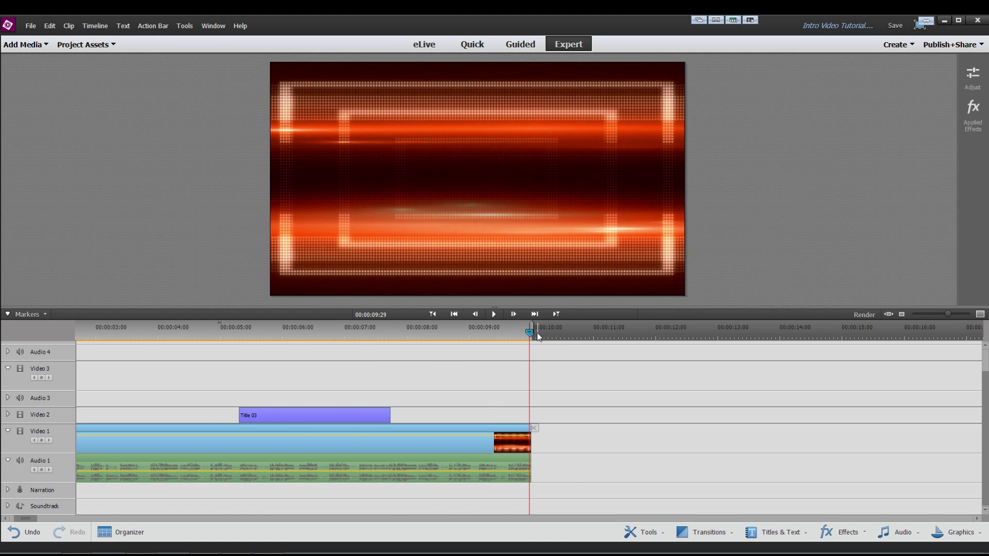
left_click_drag(529, 335, 218, 330)
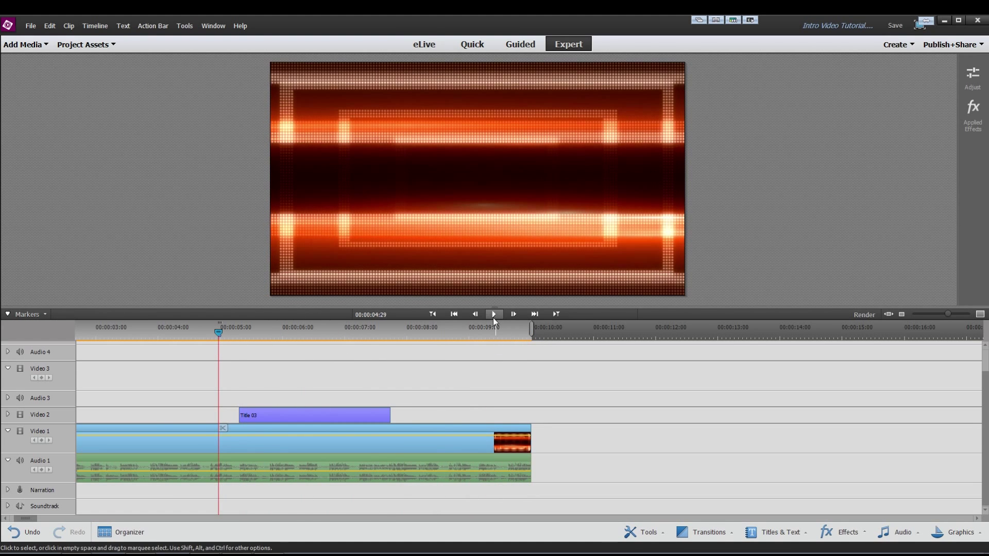
left_click(492, 314)
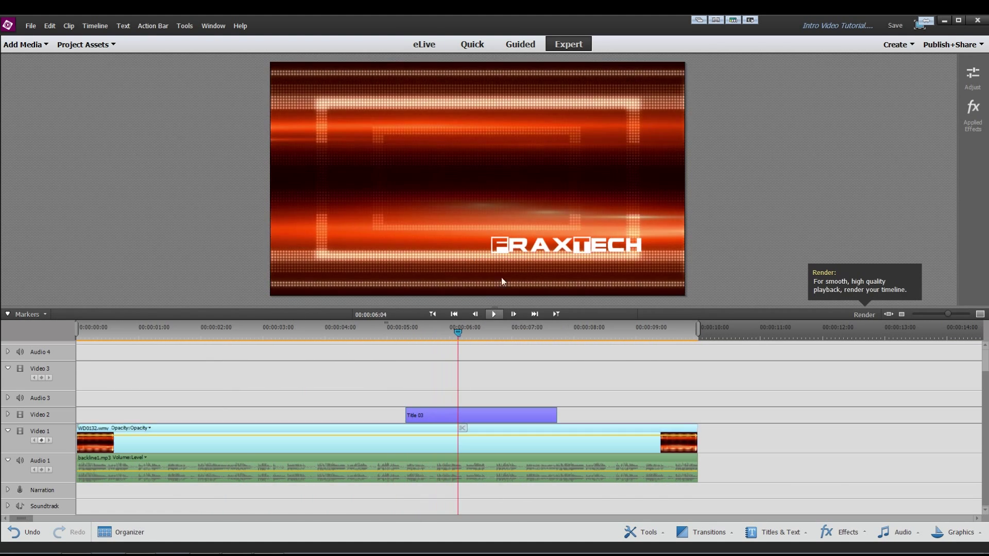
right_click(435, 416)
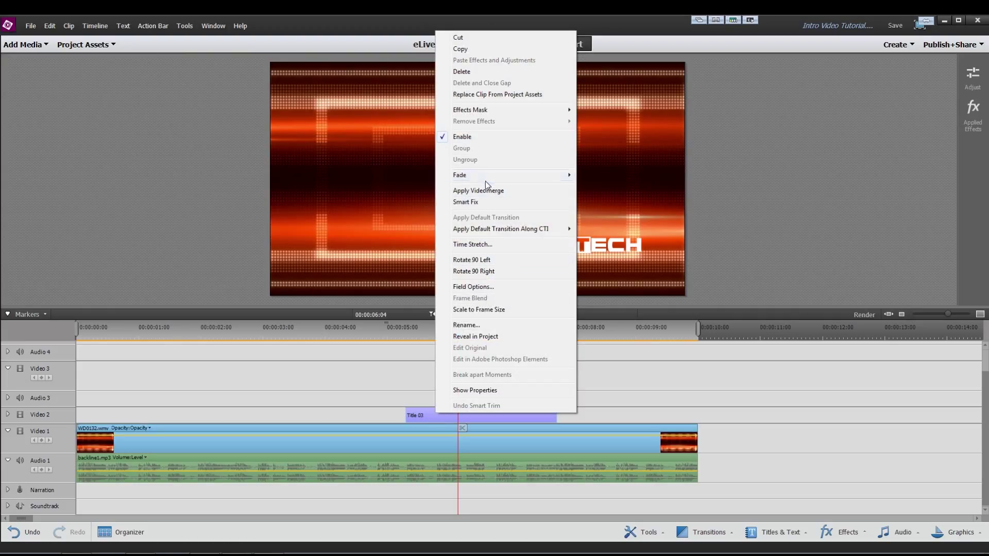
mouse_move(484, 172)
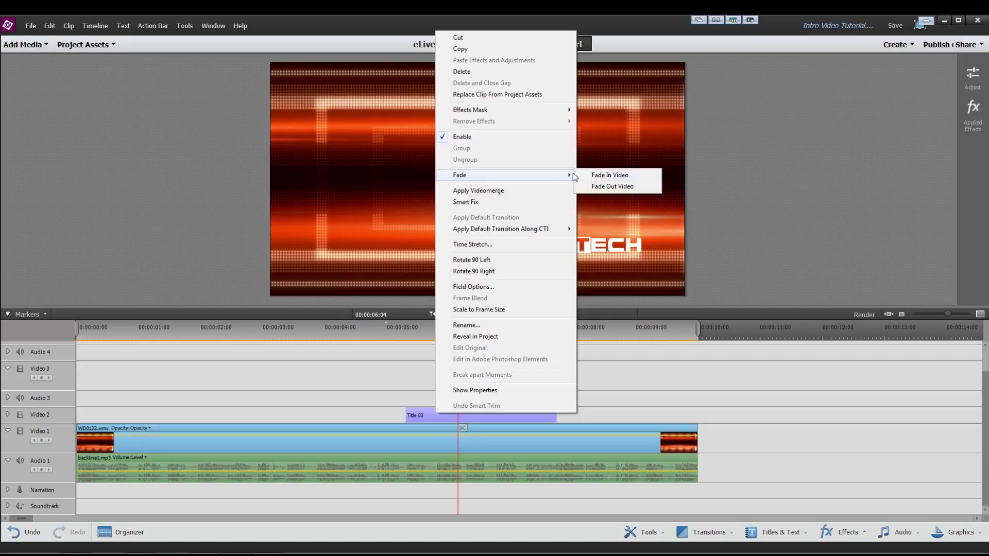
left_click(609, 174)
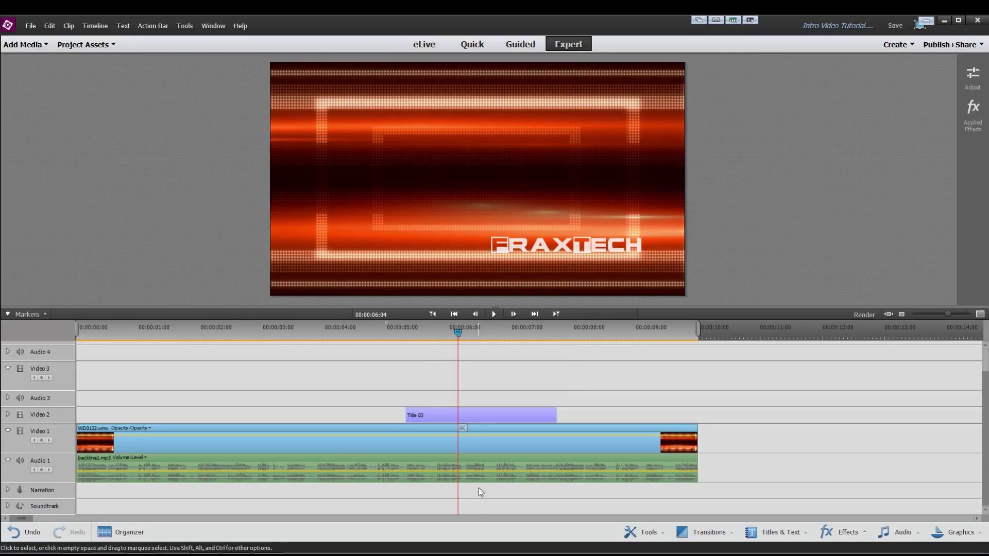
right_click(465, 412)
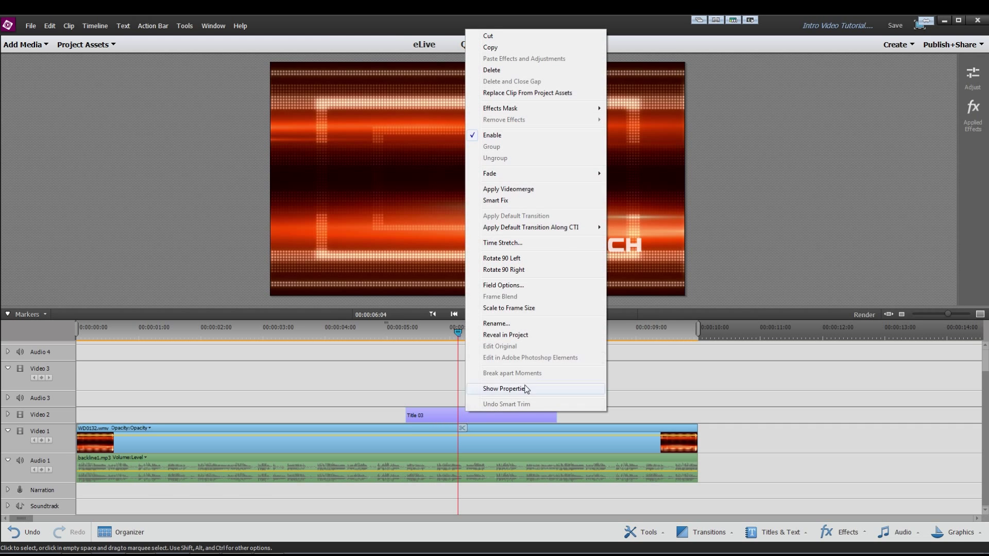
mouse_move(545, 175)
left_click(648, 186)
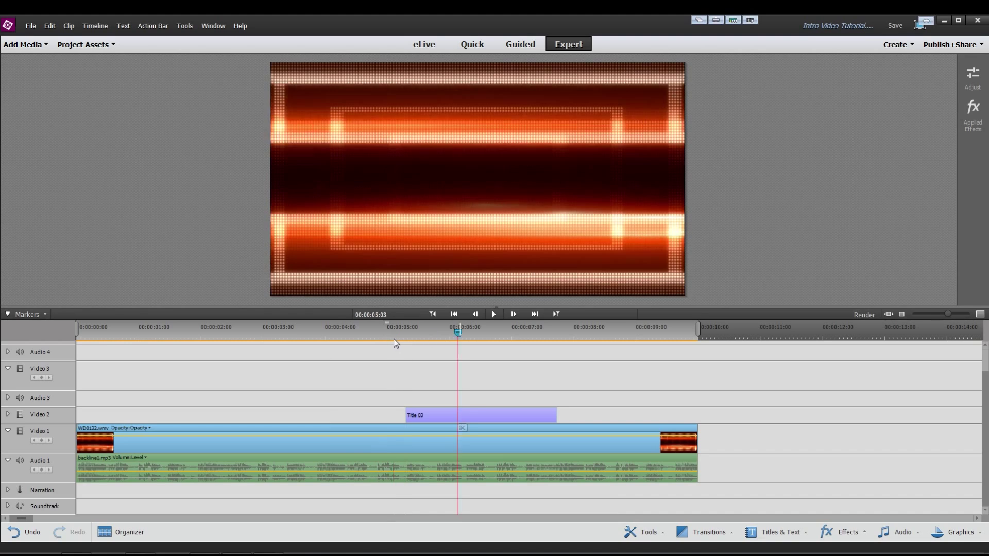
Step: Replay the title section to check the fades and show Title 03's opacity graph
left_click(393, 339)
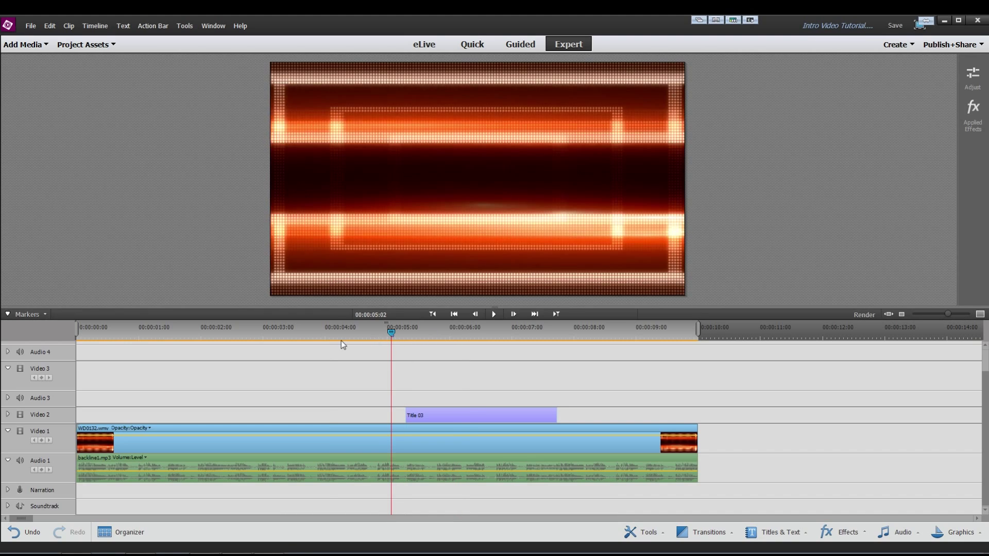
left_click(323, 342)
left_click(488, 316)
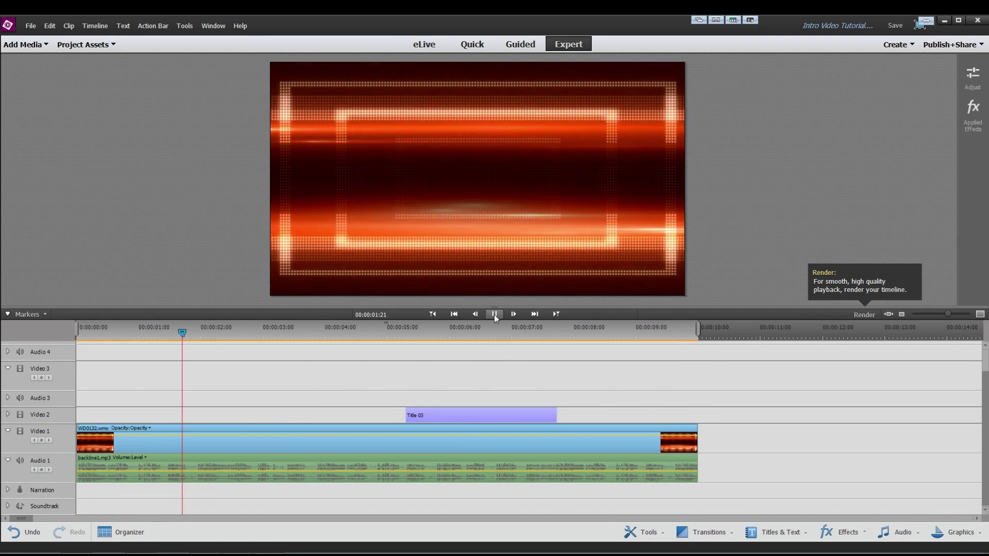
left_click(494, 314)
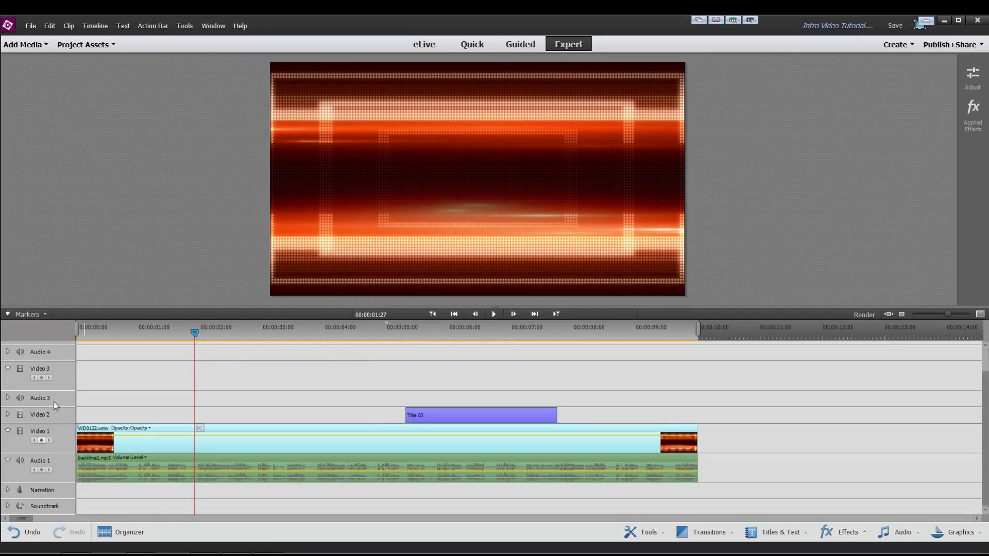
left_click(8, 414)
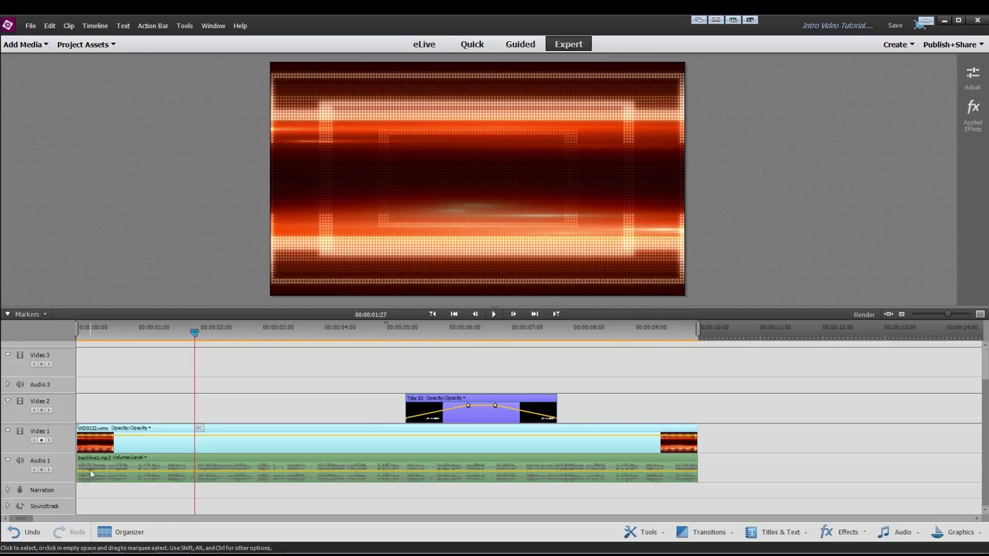
Step: Move Title 03's full-opacity keyframe to about 00:00:07:04 and preview the fade
left_click(468, 406)
left_click_drag(468, 407, 522, 407)
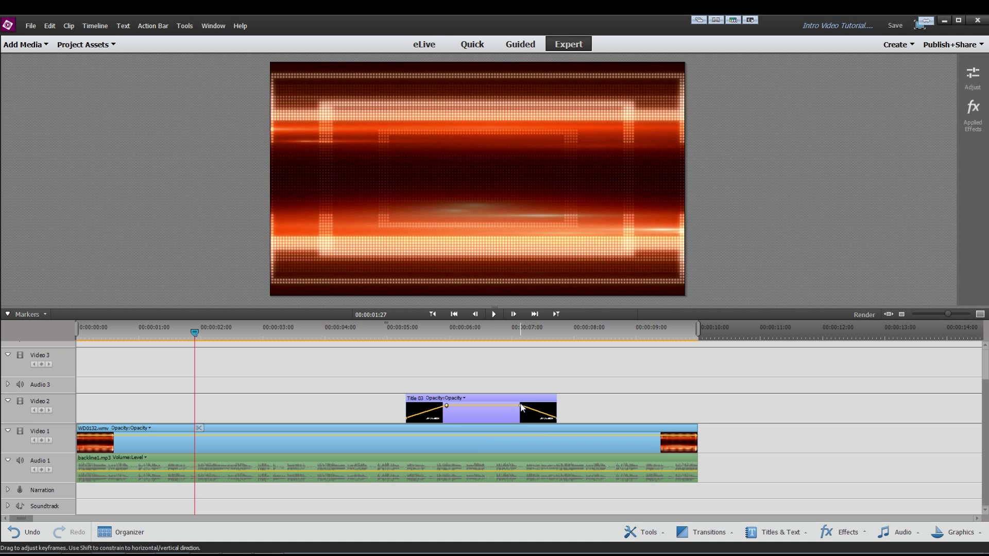
left_click(496, 316)
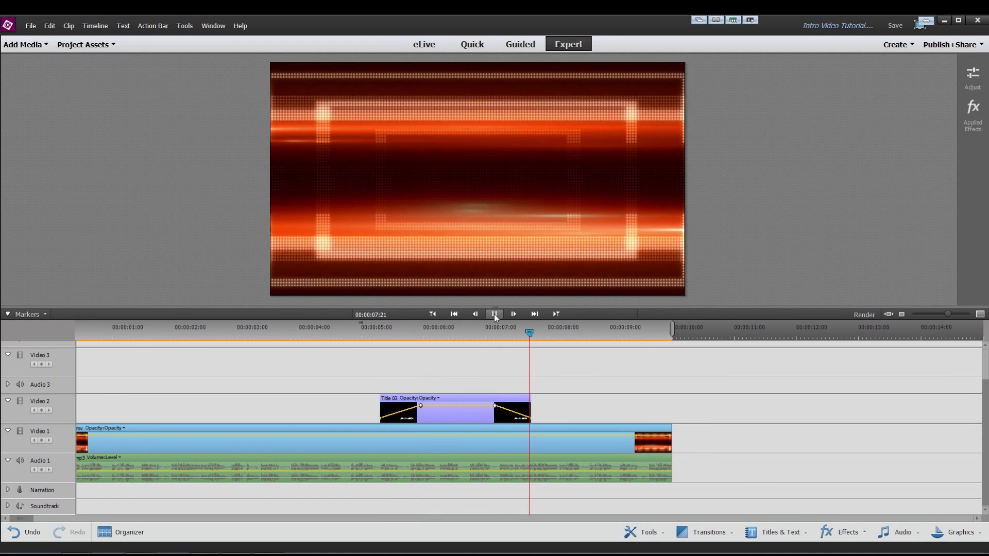
left_click(493, 314)
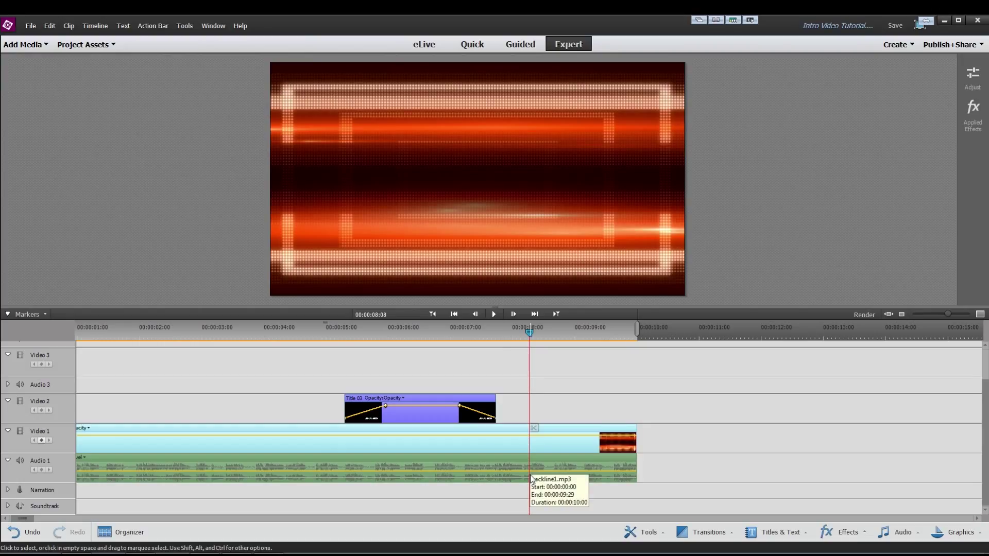
Step: Set the playhead to 00:00:08:00 and delete the WD0132.wmv video beyond it, closing the gap
left_click(384, 318)
key("Right")
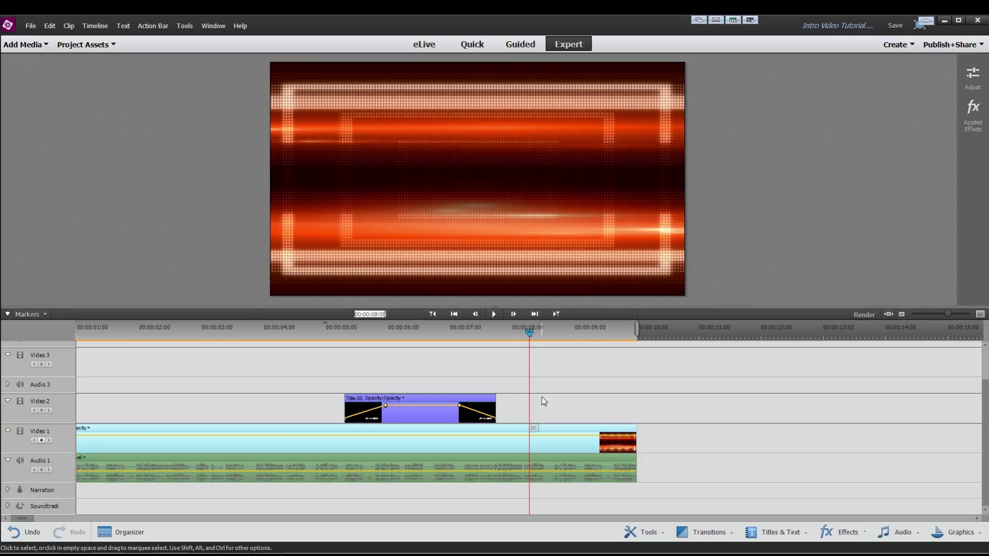
key("Return")
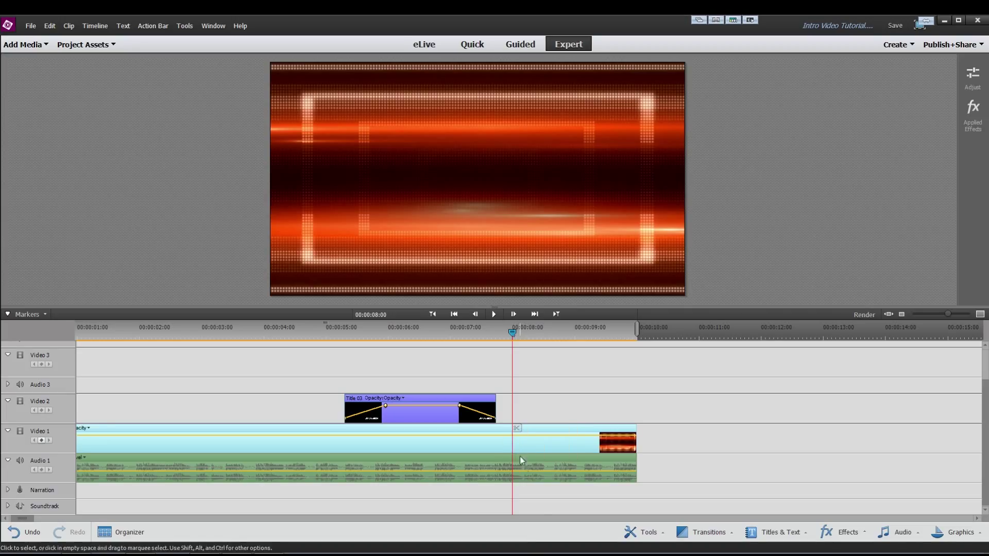
left_click(516, 428)
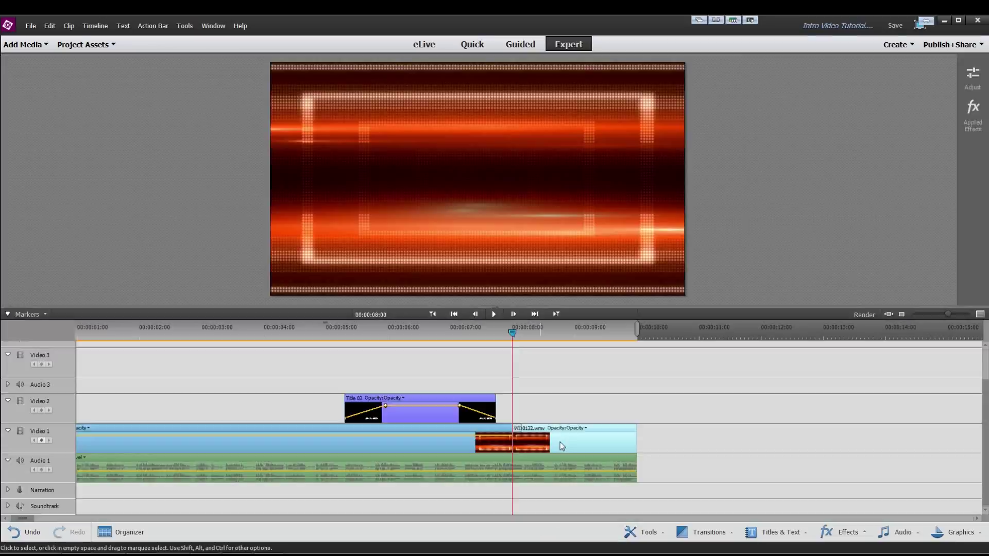
right_click(560, 442)
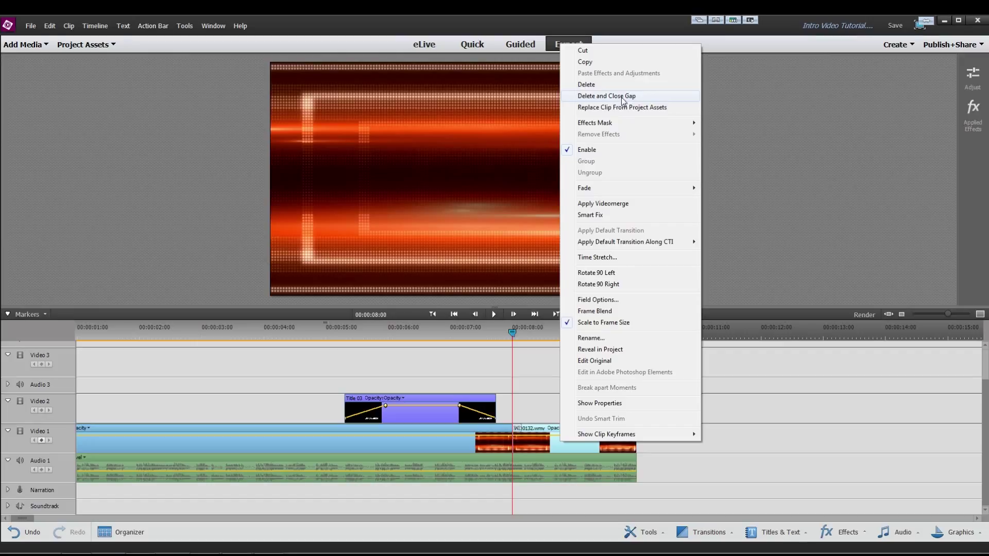
left_click(623, 98)
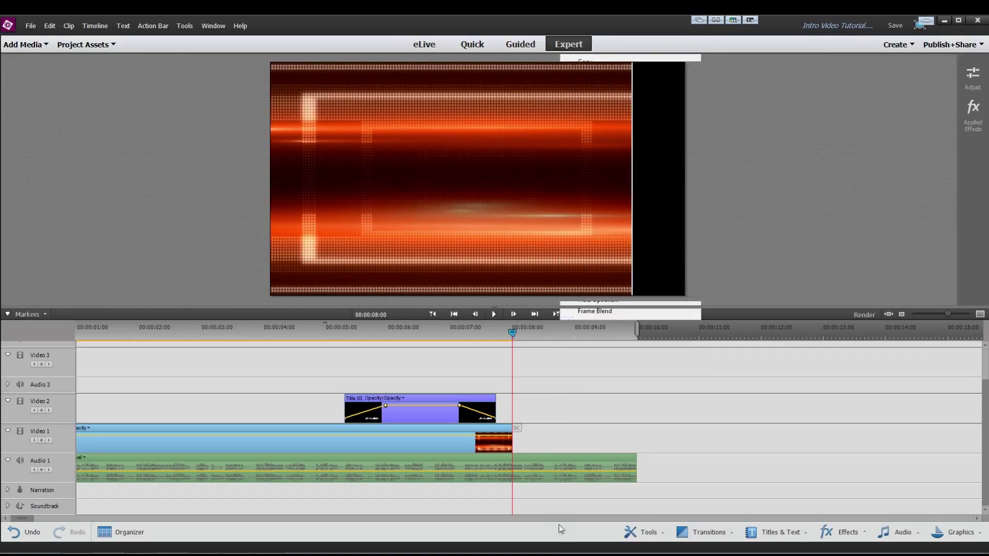
Step: Split backline1.mp3 at 8 seconds, delete the leftover music, and rewind the playhead
right_click(554, 468)
left_click(518, 429)
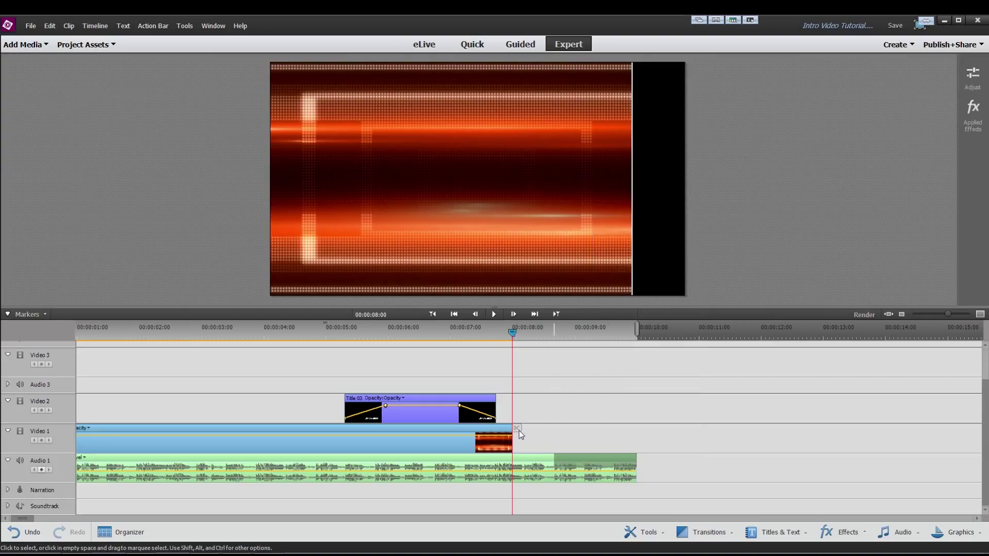
left_click(518, 429)
right_click(549, 463)
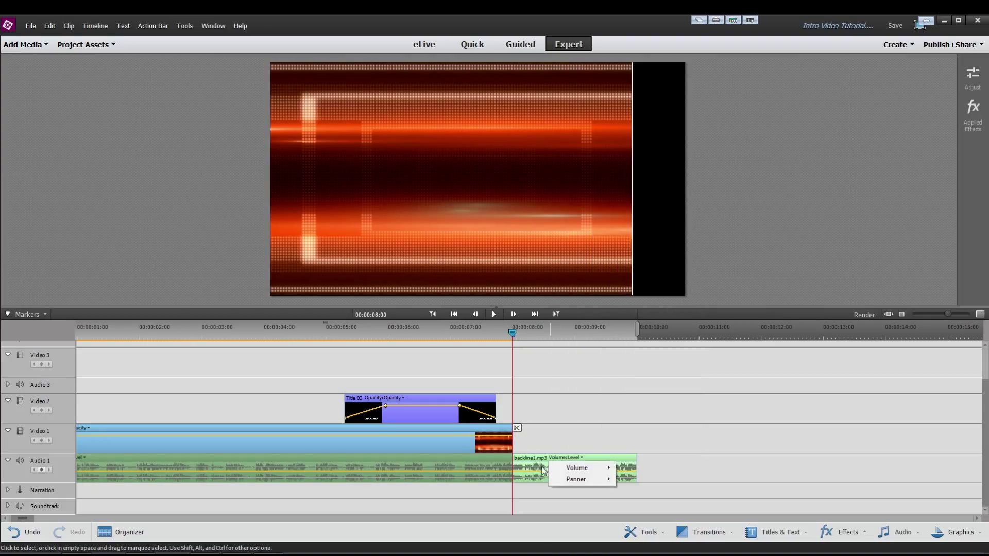
right_click(548, 462)
left_click(587, 229)
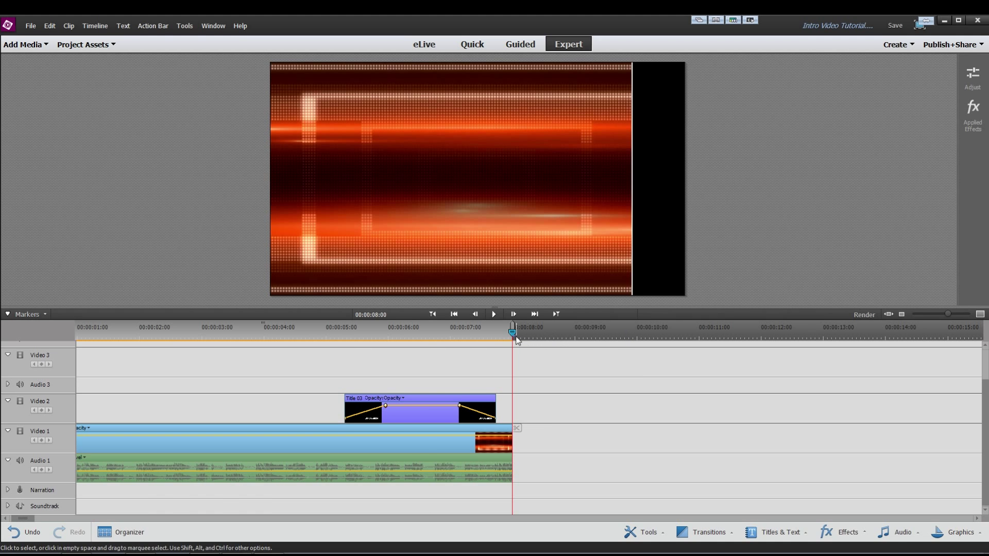
left_click_drag(512, 331, 76, 332)
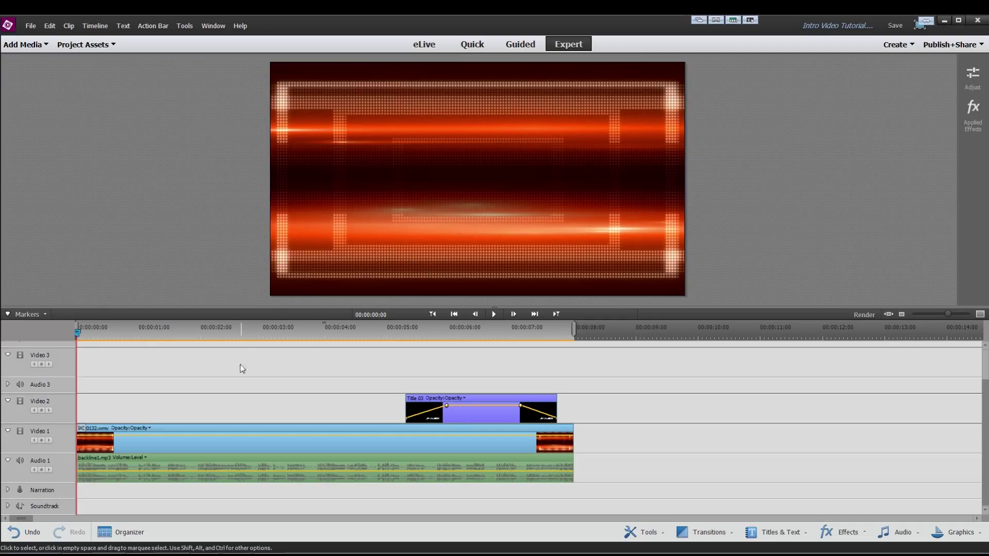
scroll(117, 384, "up", 2)
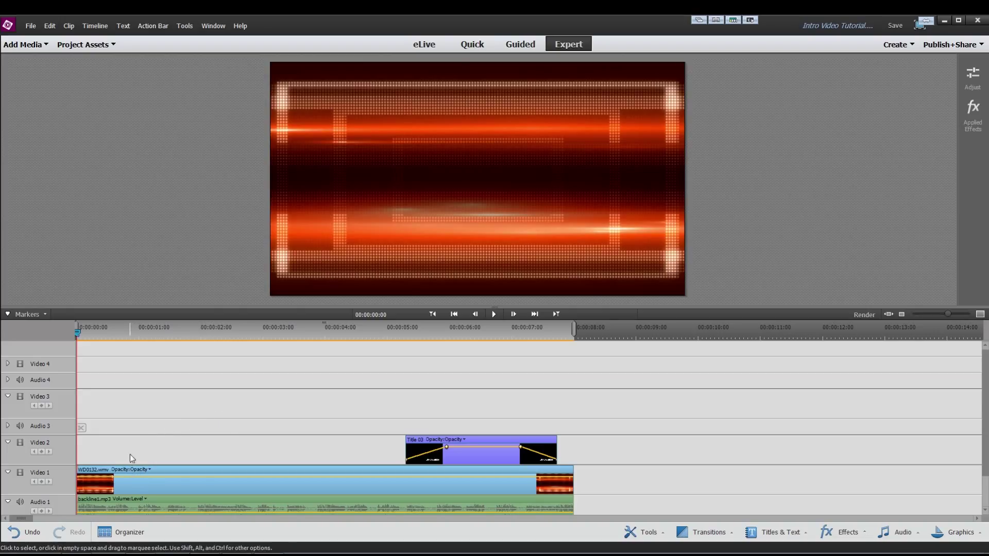
scroll(128, 449, "down", 2)
scroll(126, 449, "up", 2)
left_click(124, 28)
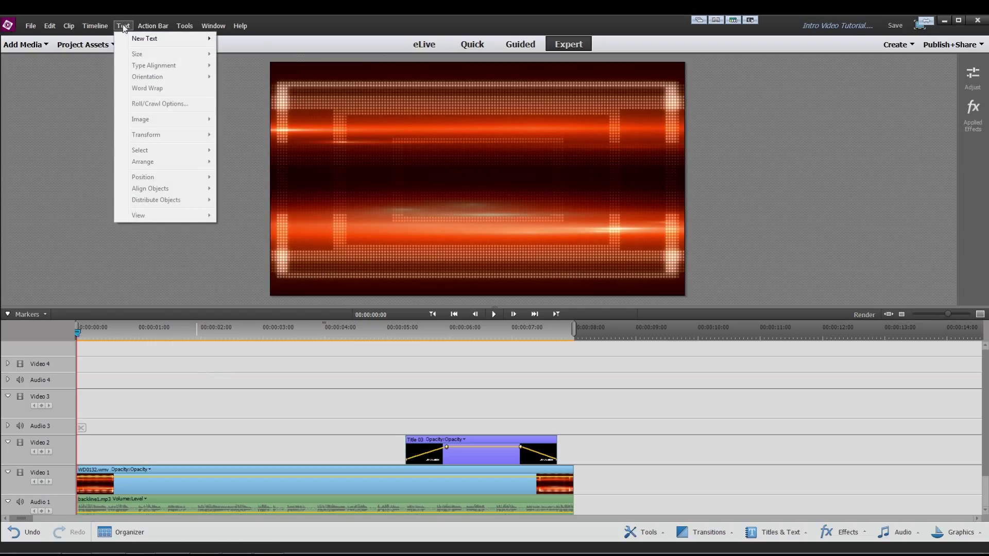
Step: Add a default text title and replace its placeholder with 'Unboxings'
mouse_move(161, 40)
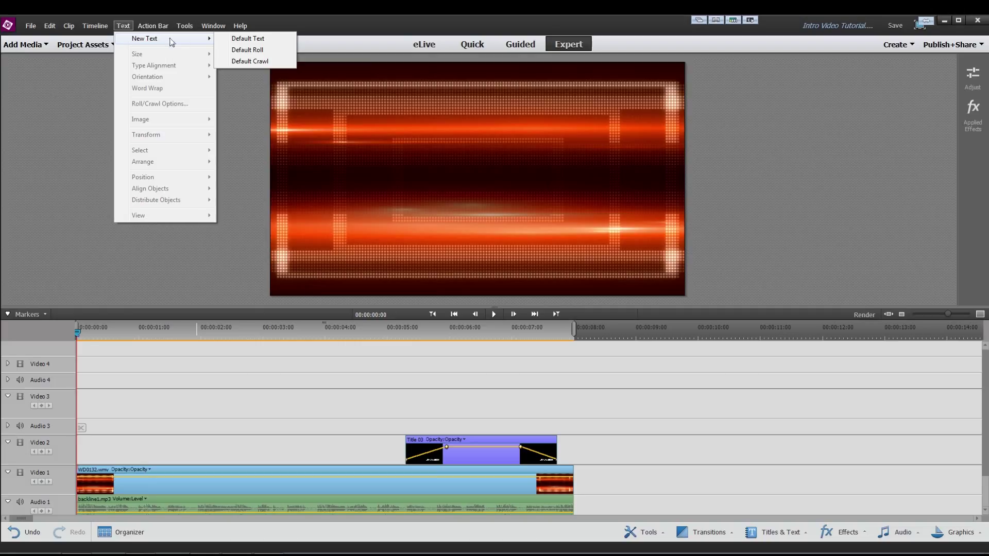
left_click(242, 40)
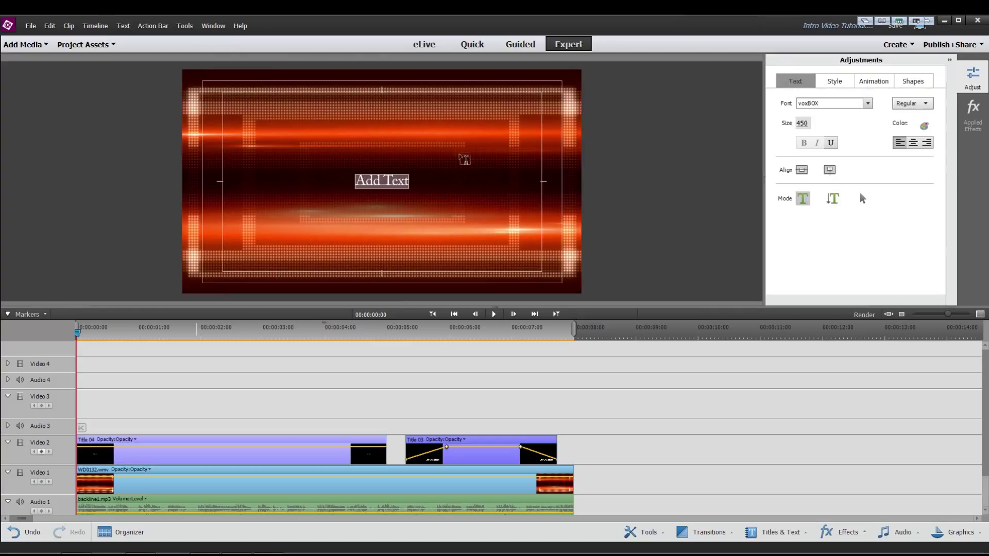
left_click_drag(358, 180, 410, 181)
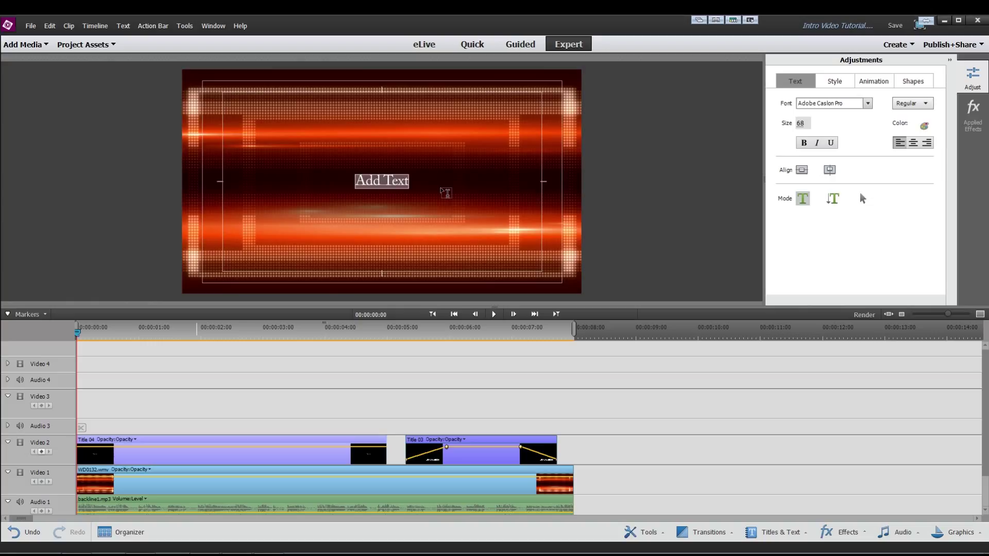
type("Unboxings")
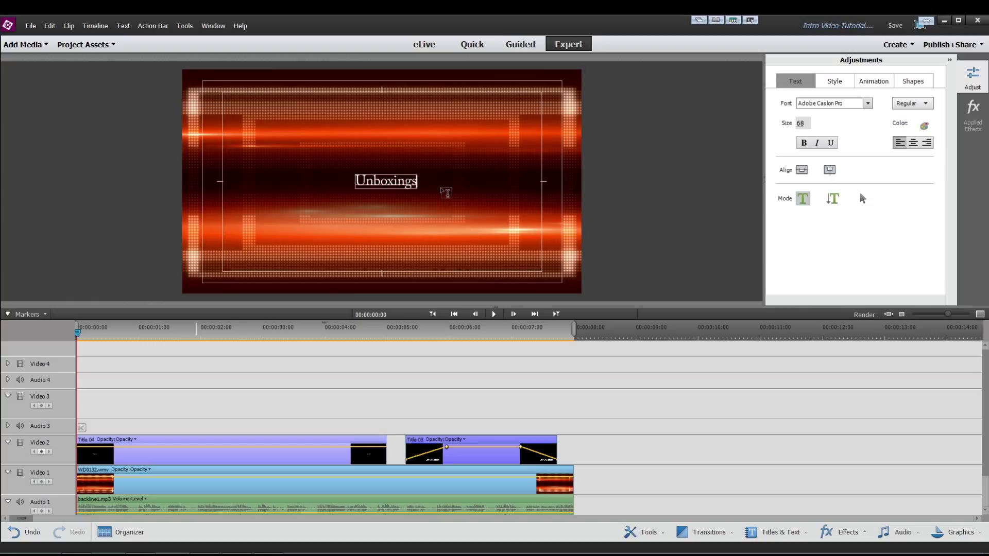
key("shift+Left")
key("shift+Left")
key("shift+Left")
key("shift+Left")
key("shift+Left")
key("shift+Left")
key("shift+Left")
key("shift+Left")
key("shift+Left")
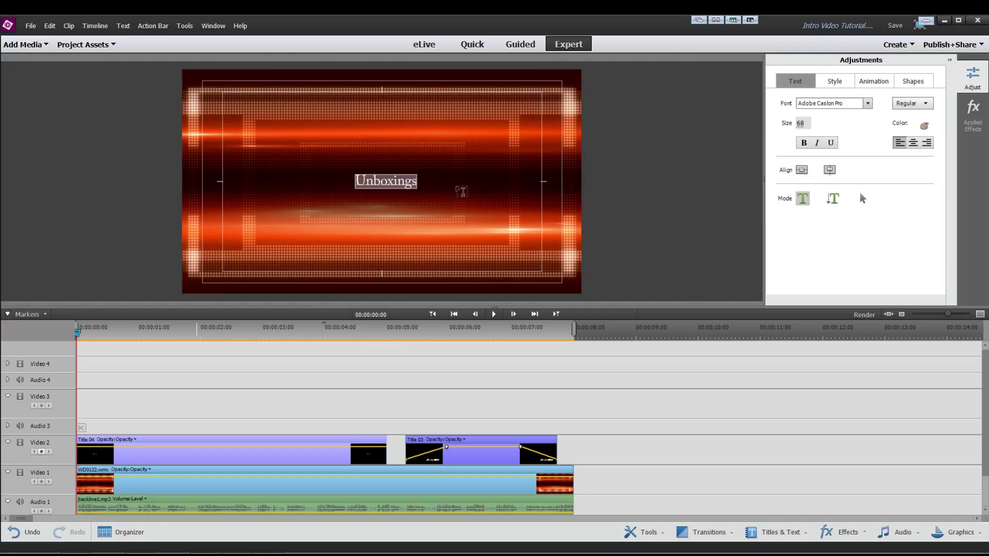
Step: Set the title text to the voxBOX font at size 400
left_click(813, 102)
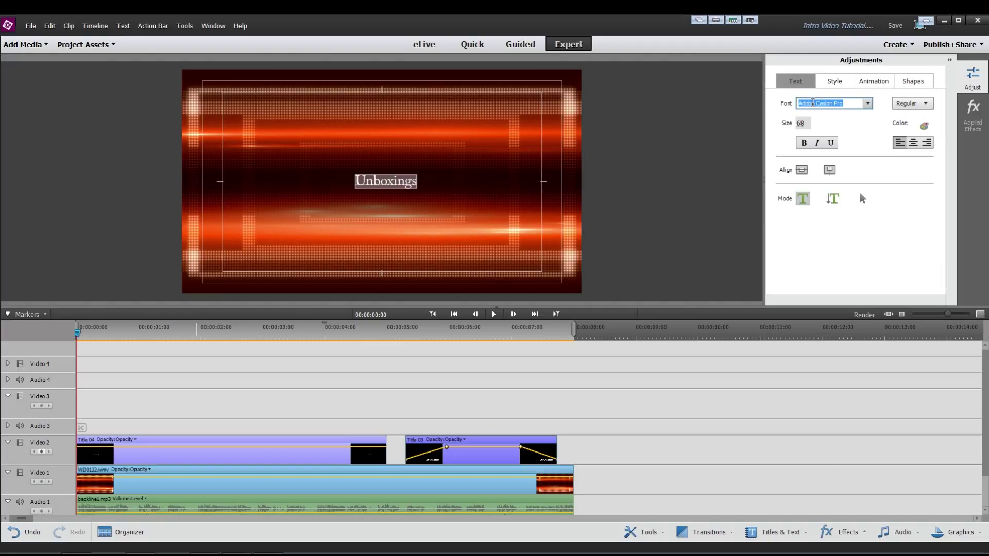
type("voxBOX")
key("Return")
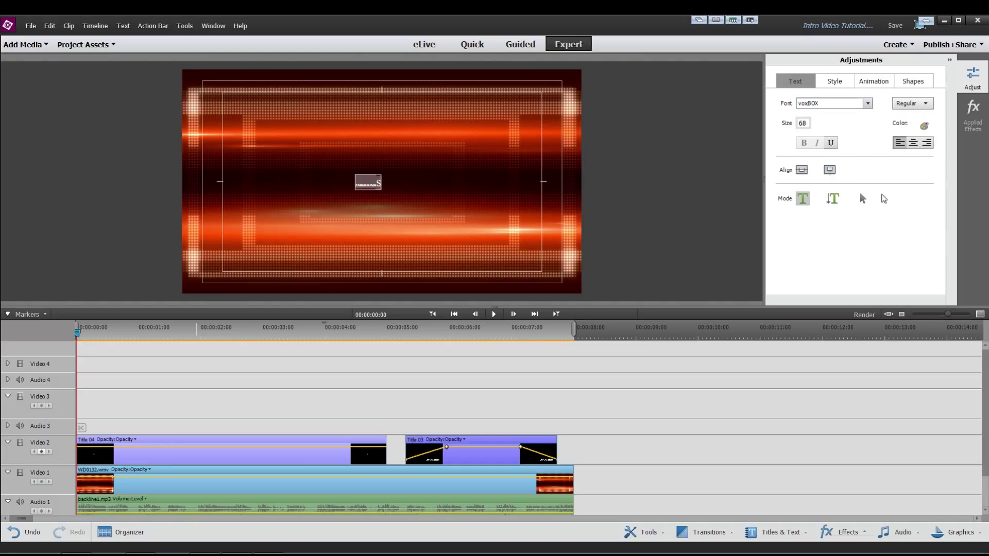
double_click(802, 124)
type("400")
key("Return")
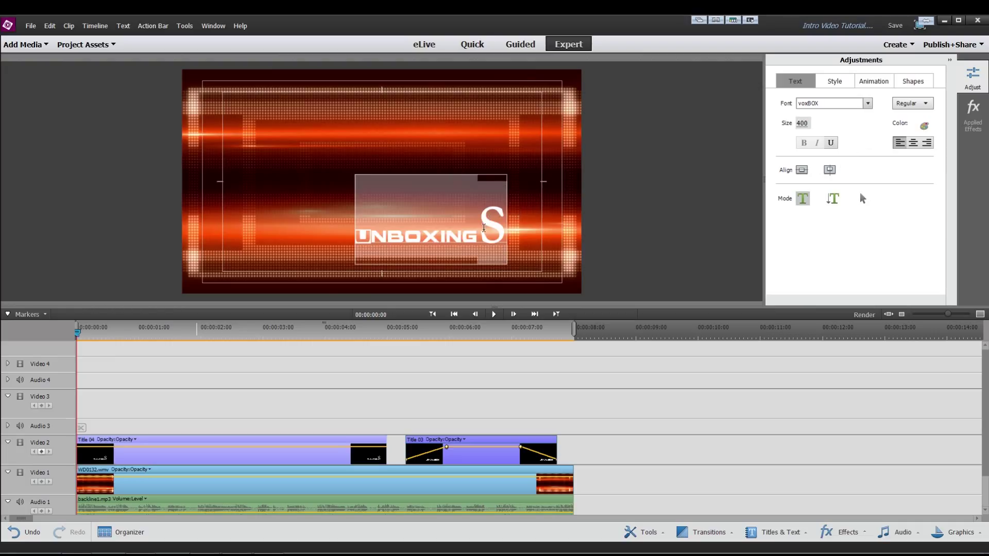
Step: Resize the oversized final S to match the rest of UNBOXINGS
left_click(484, 227)
key("shift+Right")
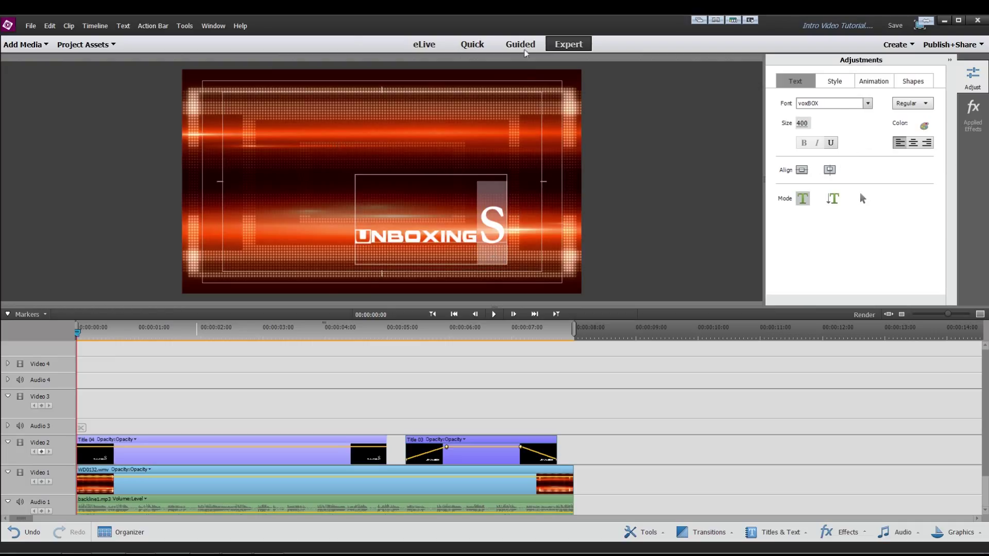
left_click(802, 123)
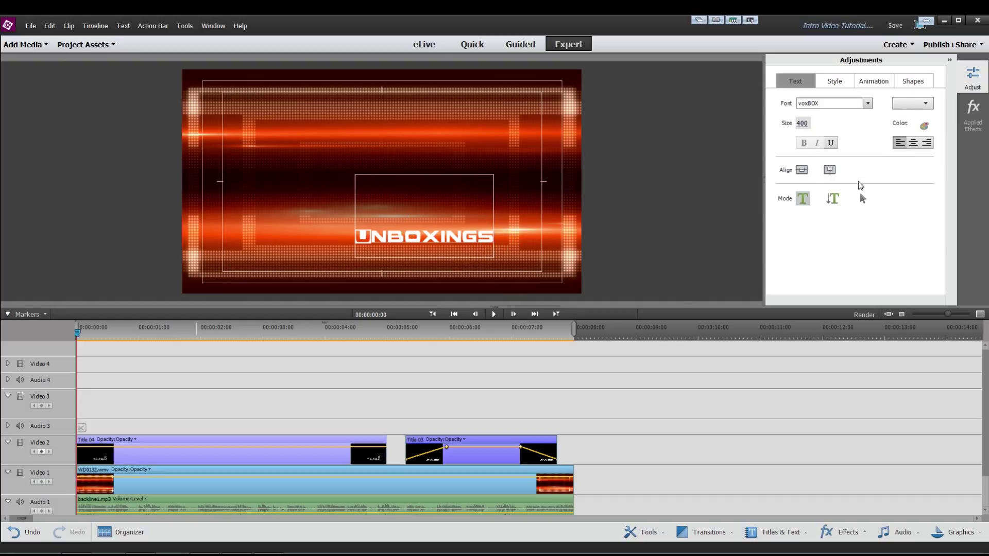
left_click(864, 206)
Step: Move UNBOXINGS to the upper left, shorten Title 04, and fade it in and out
left_click_drag(412, 238, 316, 110)
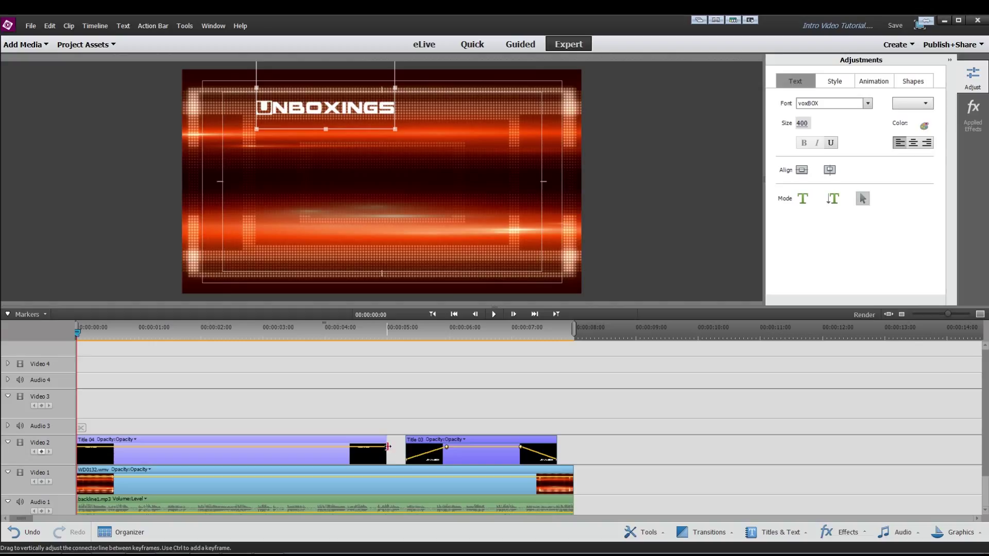
left_click_drag(384, 450, 184, 437)
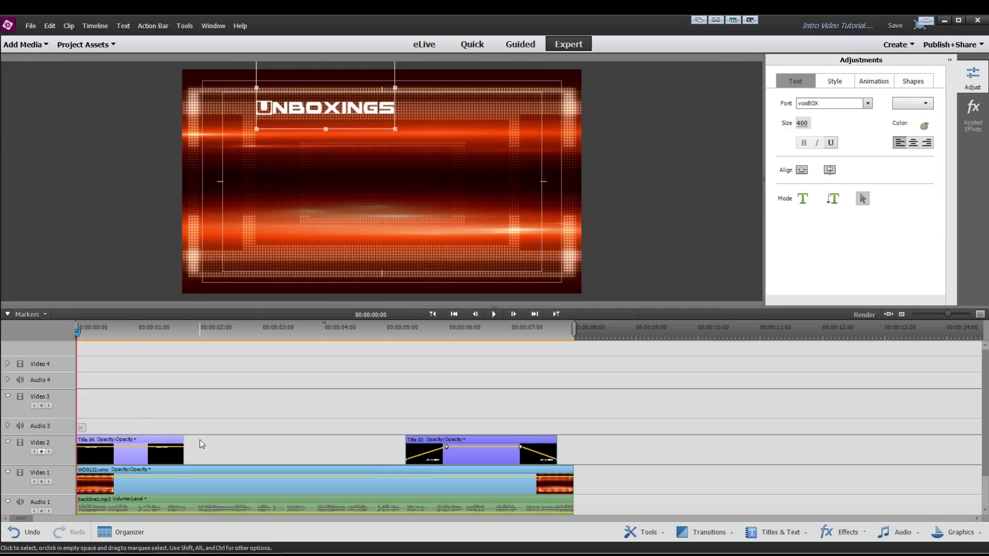
right_click(131, 454)
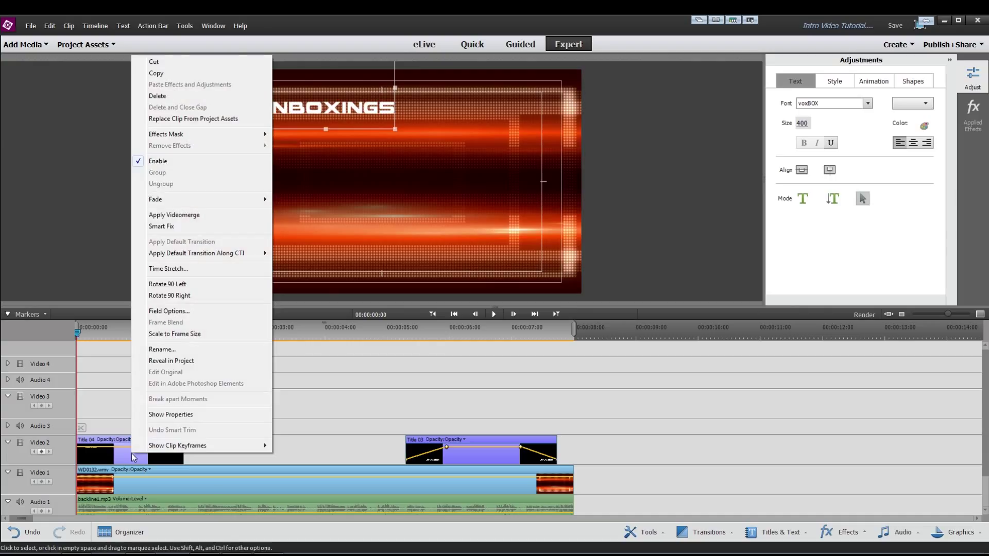
mouse_move(218, 198)
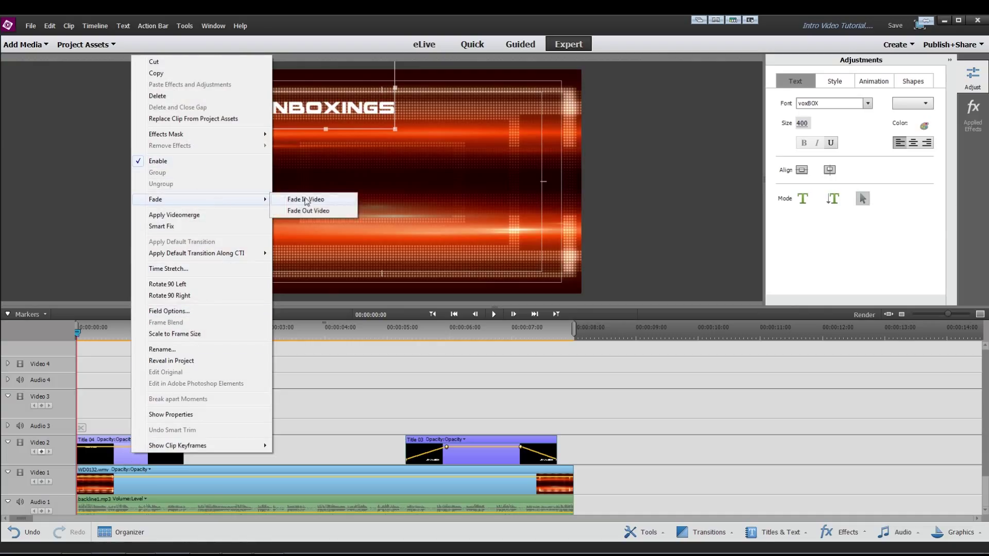
left_click(306, 200)
right_click(133, 457)
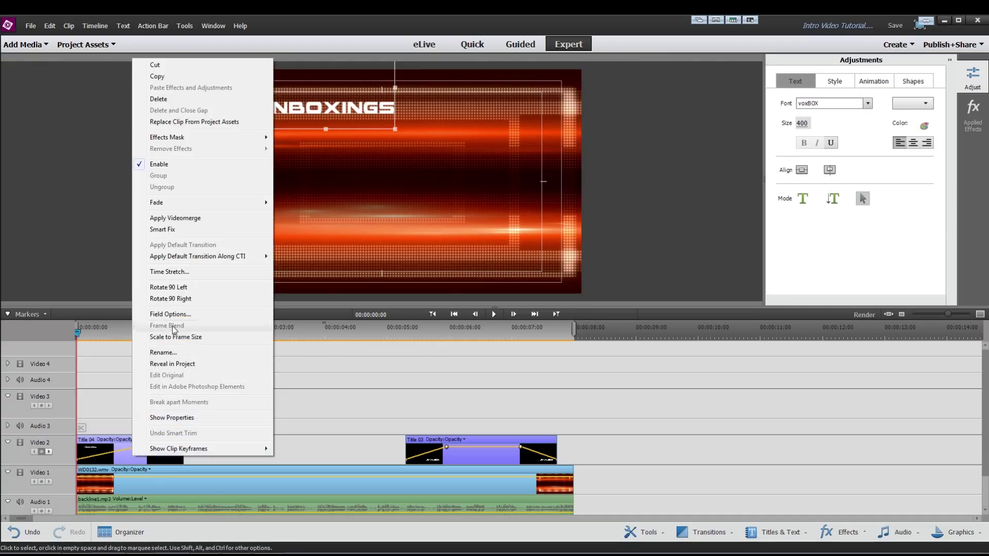
mouse_move(228, 203)
left_click(327, 215)
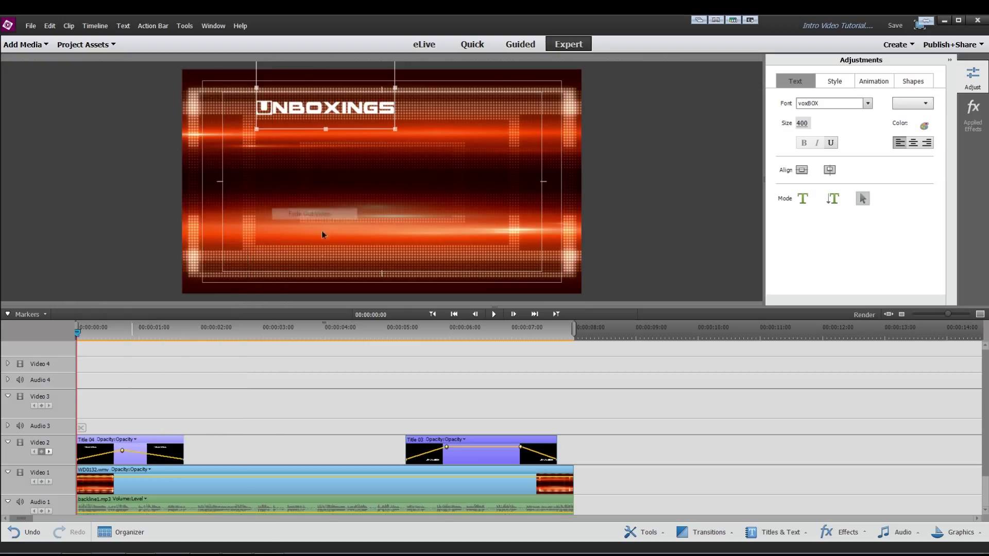
mouse_move(122, 450)
left_mouse_down()
mouse_move(132, 439)
mouse_move(113, 447)
mouse_move(128, 447)
left_mouse_up()
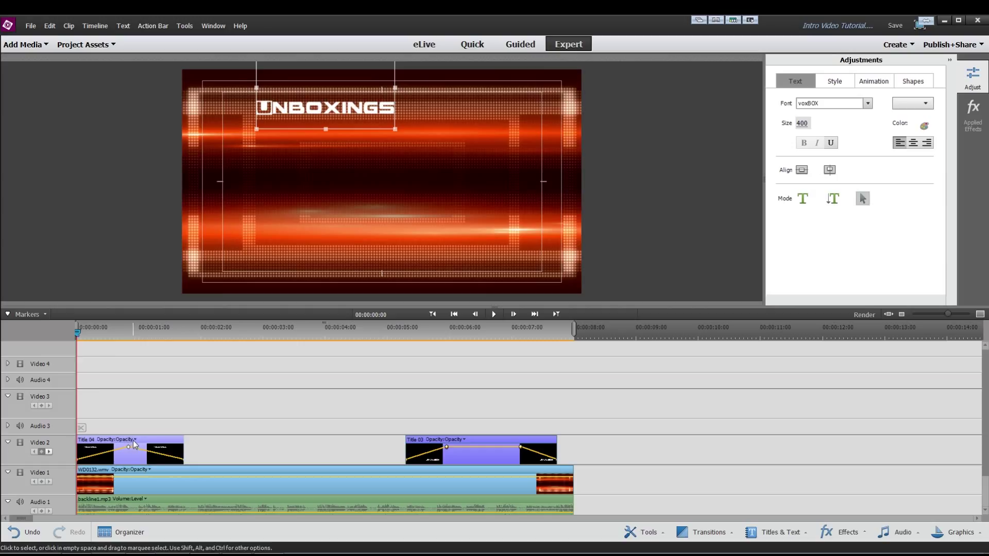
Step: Slide Title 04 later so it starts about one second into the intro
left_click_drag(135, 447, 196, 447)
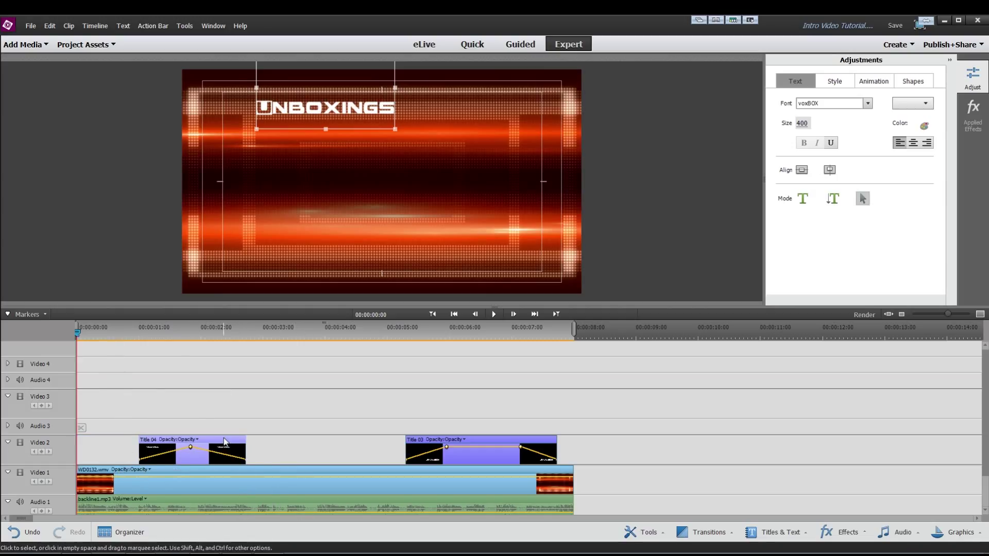
left_click_drag(225, 441, 242, 441)
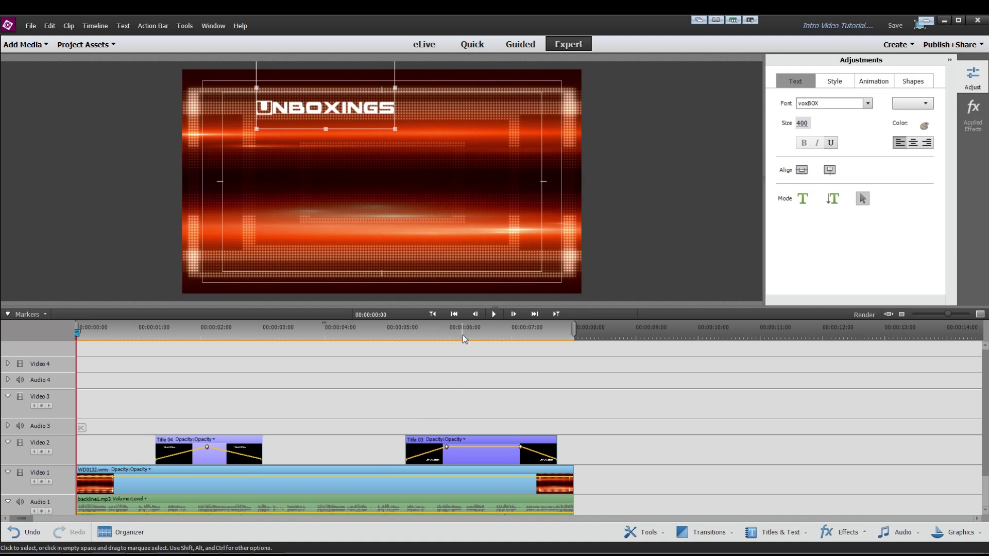
left_click(493, 314)
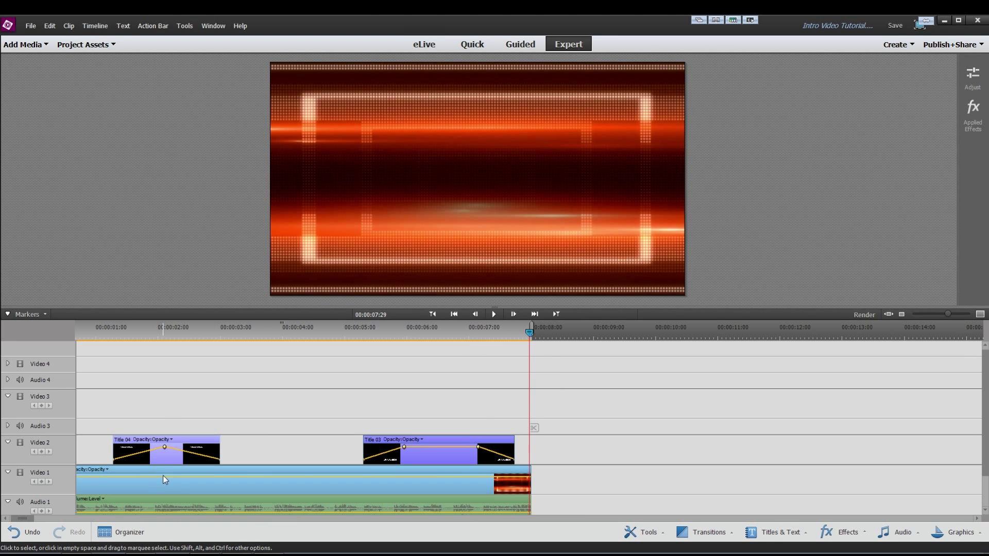
Step: Preview the intro at the UNBOXINGS title and bring up the Publish+Share destinations
mouse_move(171, 353)
left_mouse_down()
mouse_move(151, 349)
mouse_move(167, 352)
left_mouse_up()
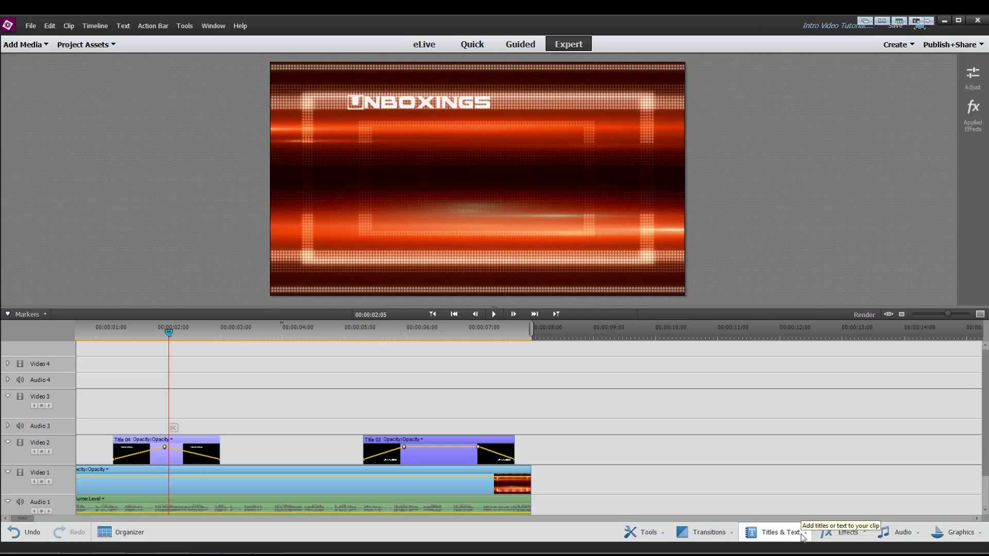
left_click(801, 535)
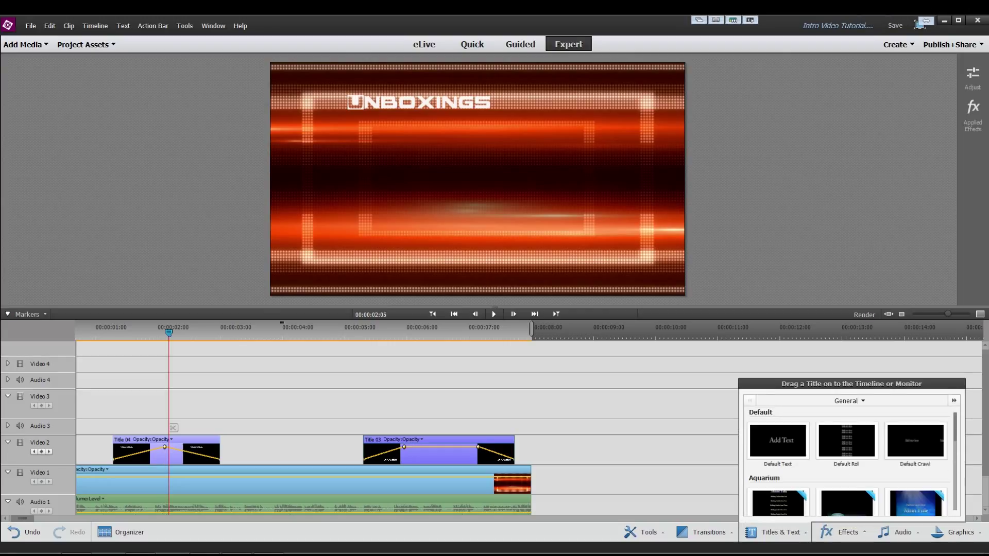
left_click(801, 534)
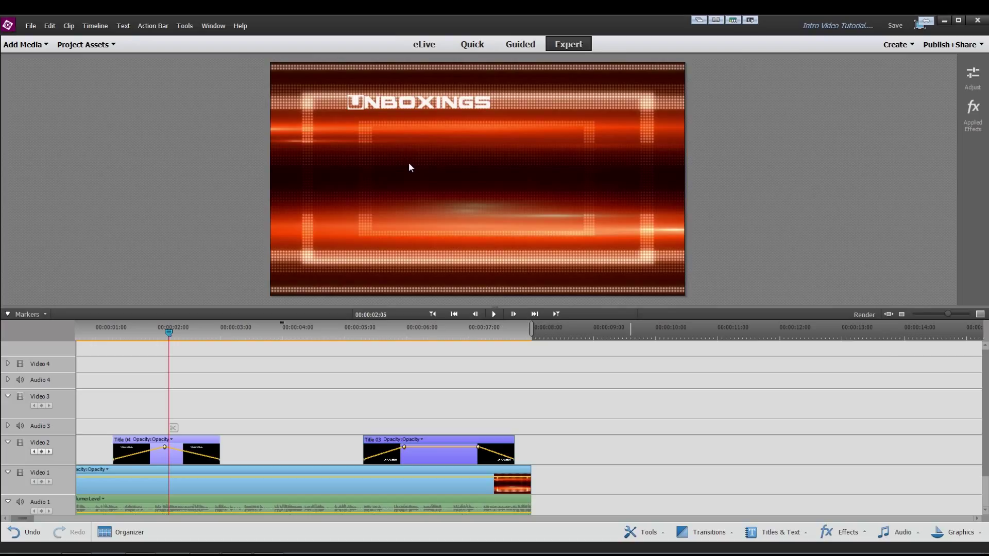
left_click(947, 46)
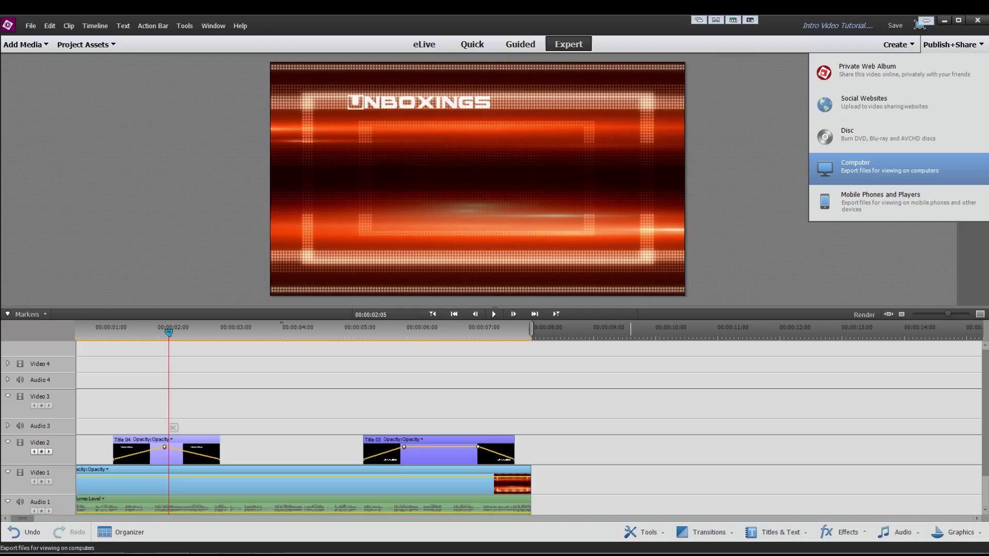
Step: Set the Computer export to AVCHD with the MP4 - H264 1920x1080p 30 preset, then close the settings
left_click(875, 167)
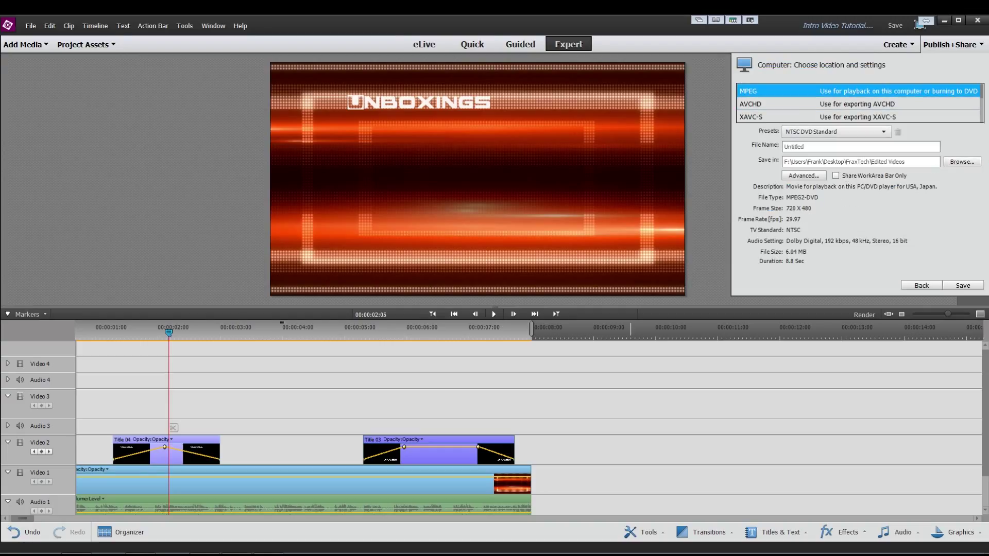
left_click(773, 103)
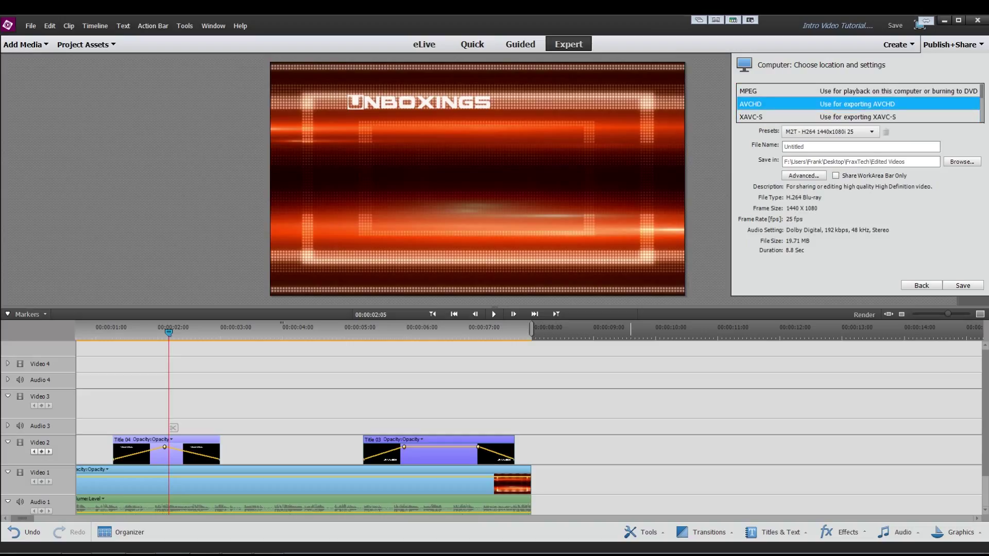
left_click(855, 131)
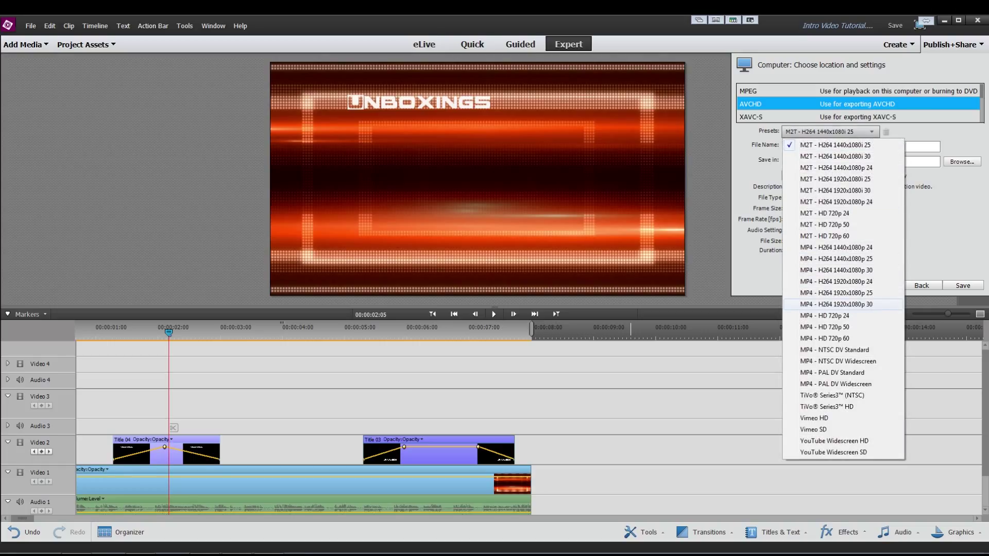
left_click(836, 305)
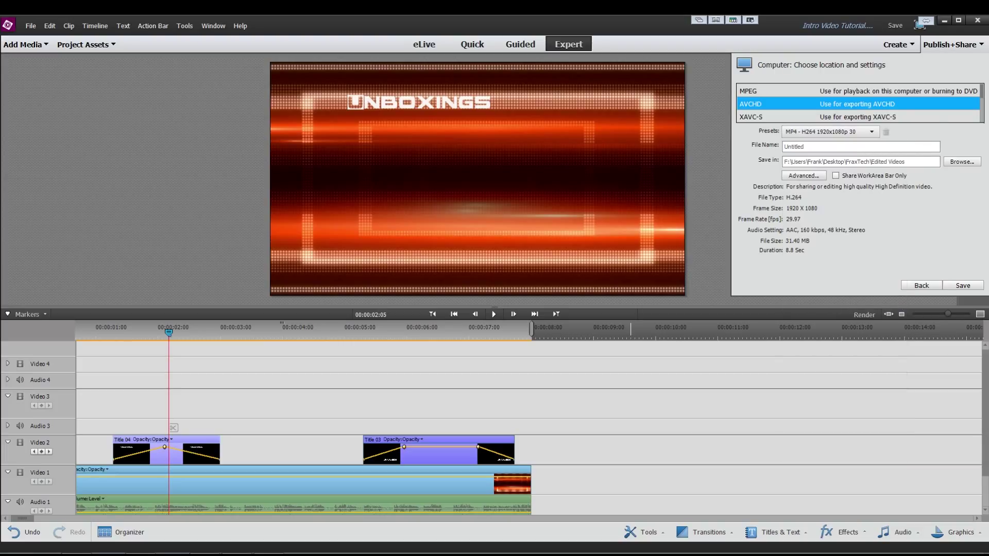
double_click(793, 146)
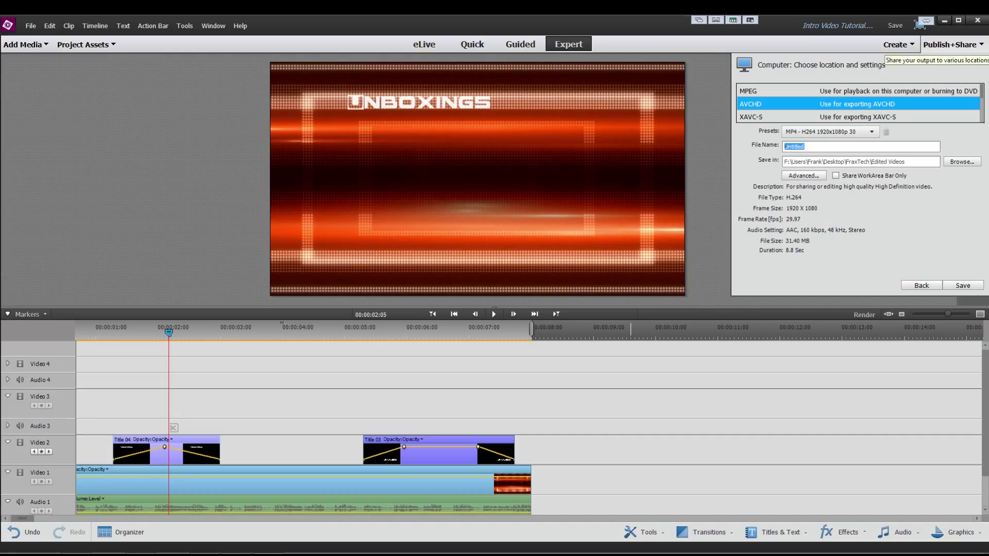
left_click(957, 48)
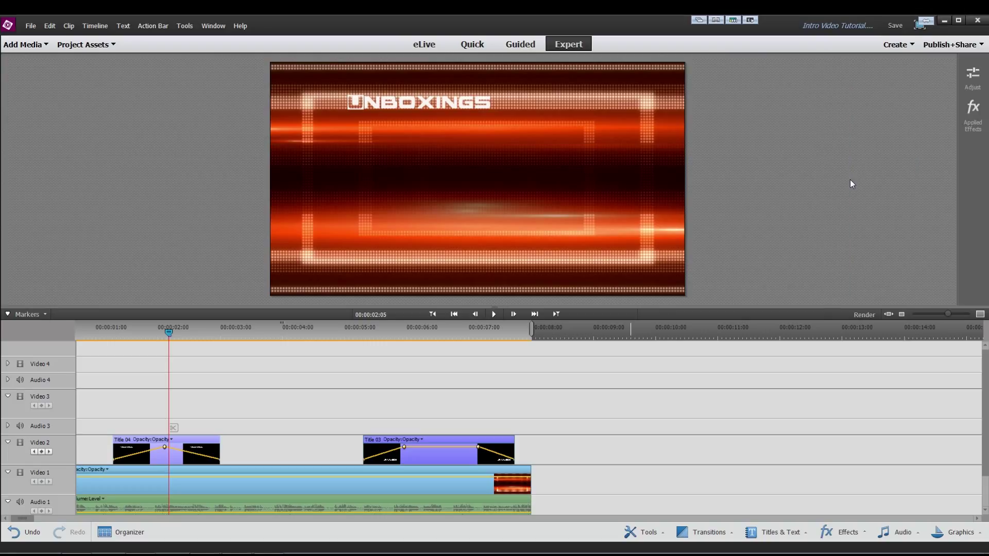